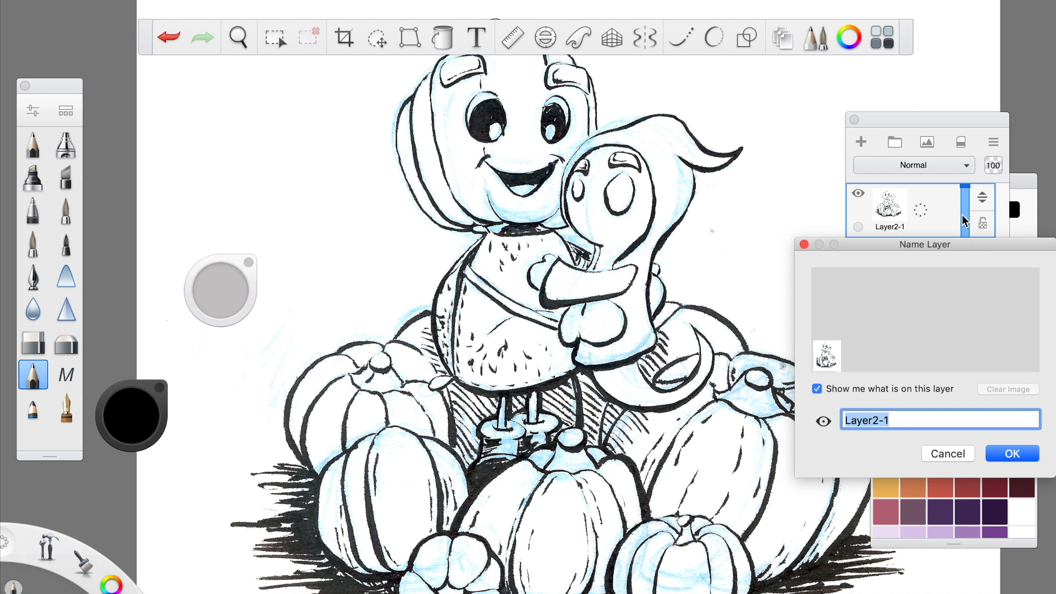
- Name the duplicate of the scanned drawing layer "extract line art" and keep that layer active
type("extract line art")
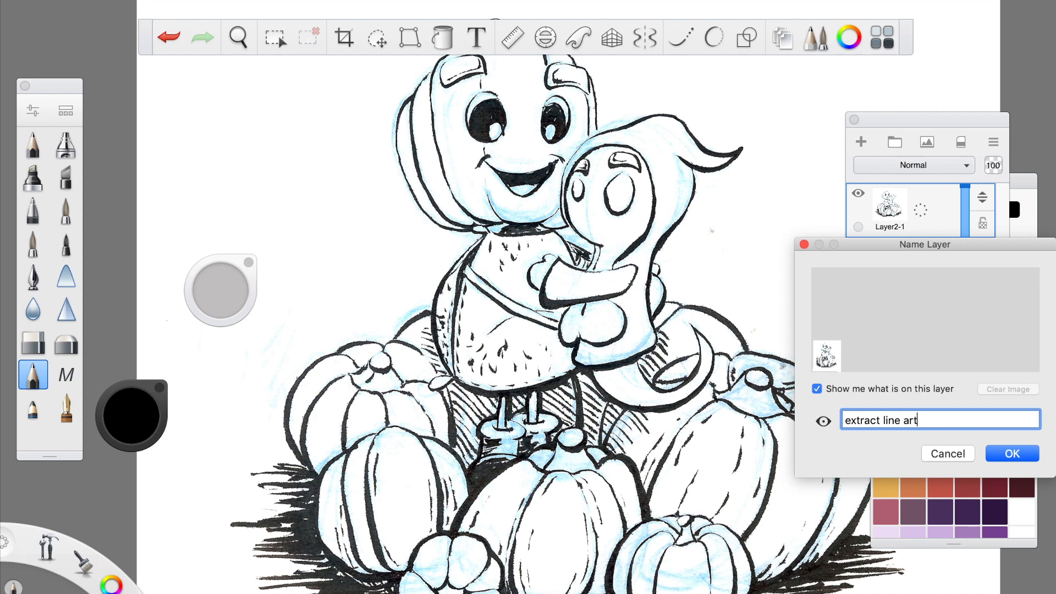
left_click(1005, 453)
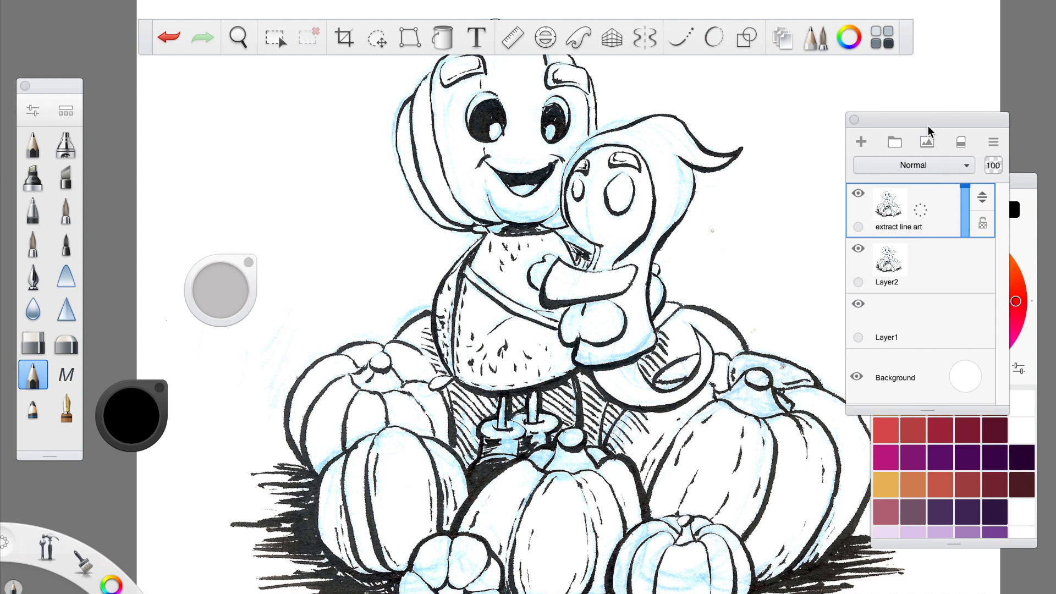
left_click(934, 275)
left_click(931, 211)
- Convert the "extract line art" layer to grayscale
left_click(231, 9)
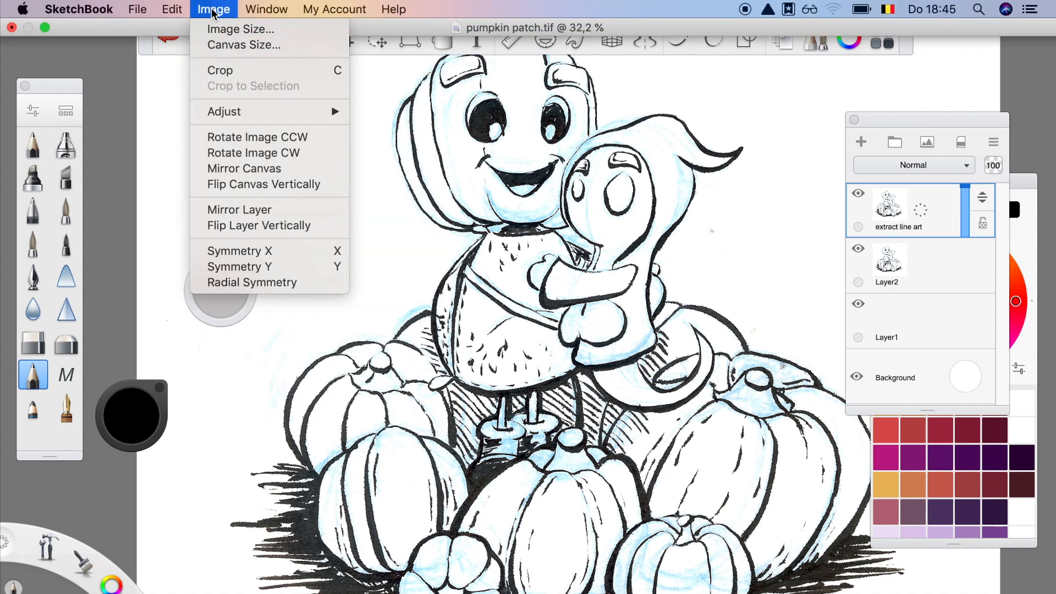
mouse_move(275, 111)
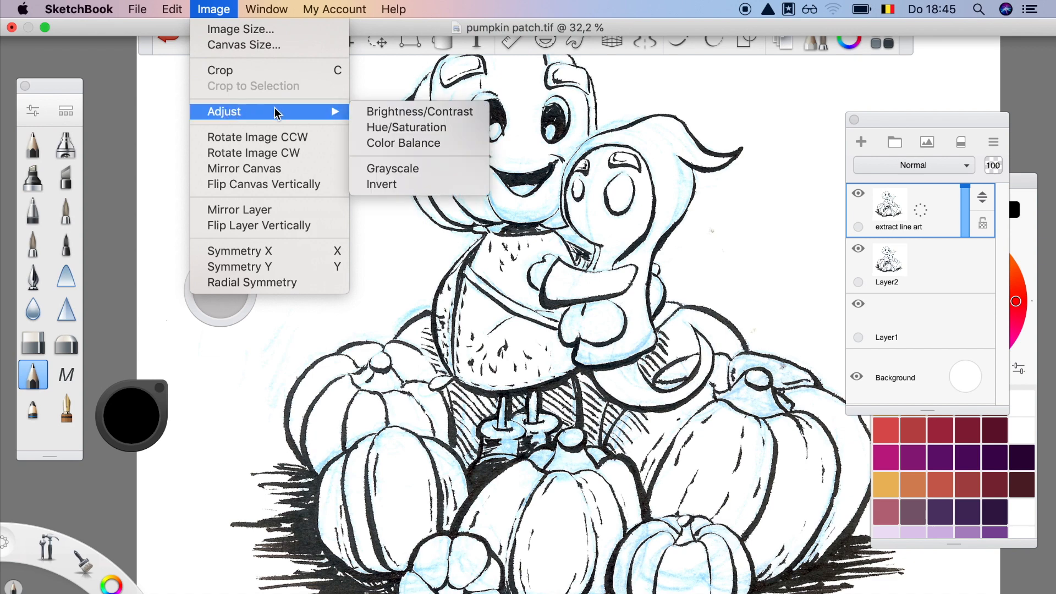
left_click(395, 169)
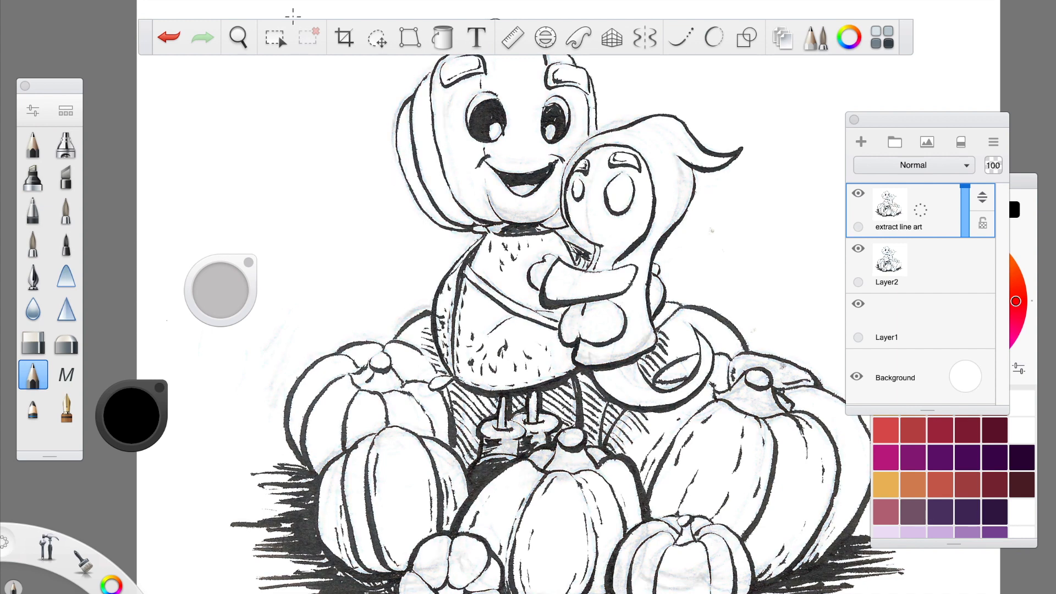
- Raise the contrast of the "extract line art" layer to 12 with the Brightness/Contrast adjustment
left_click(213, 9)
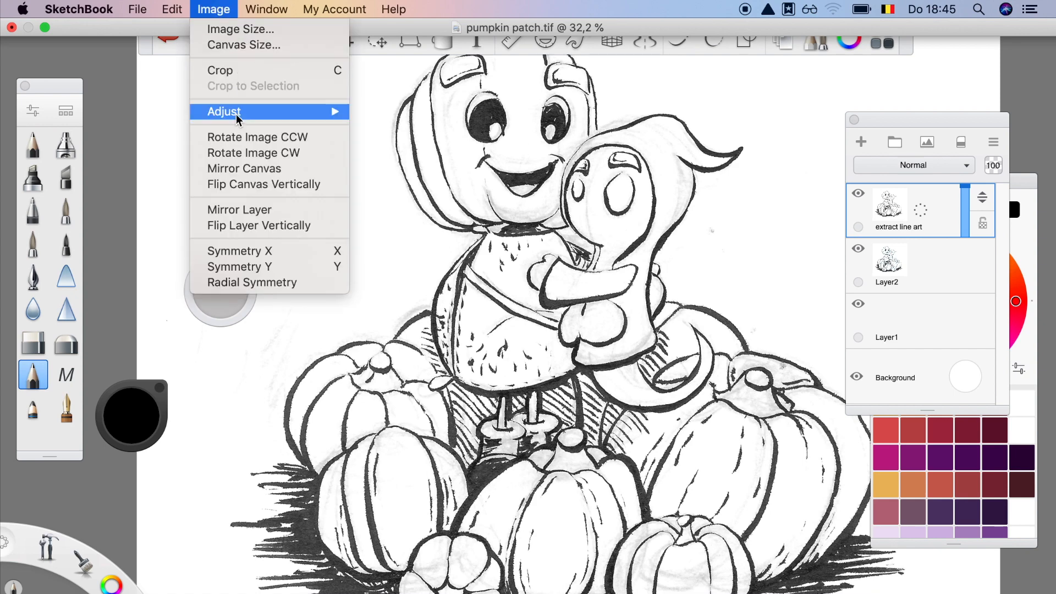
mouse_move(330, 111)
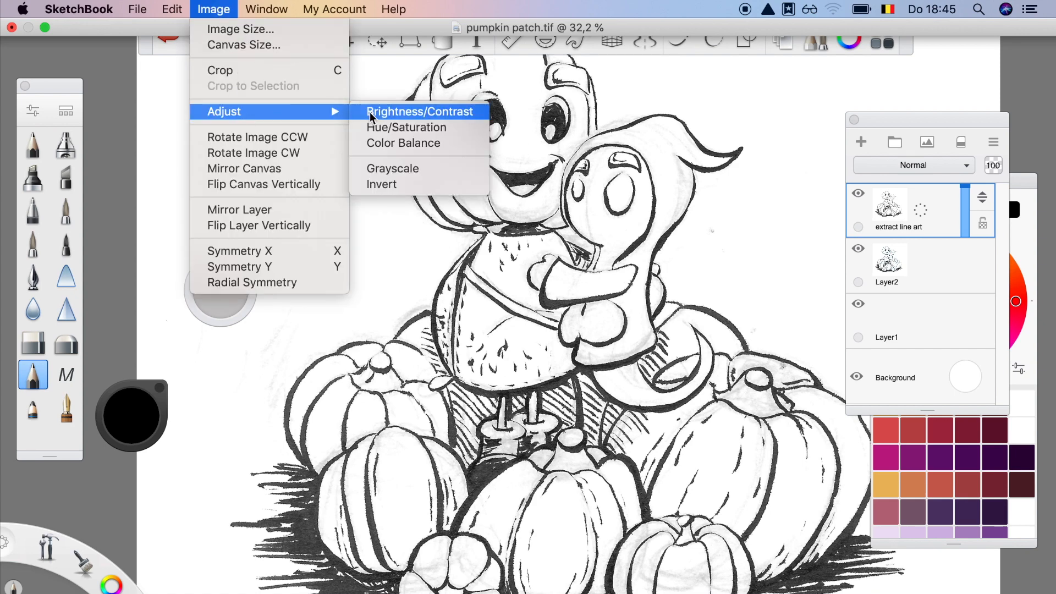
left_click(407, 112)
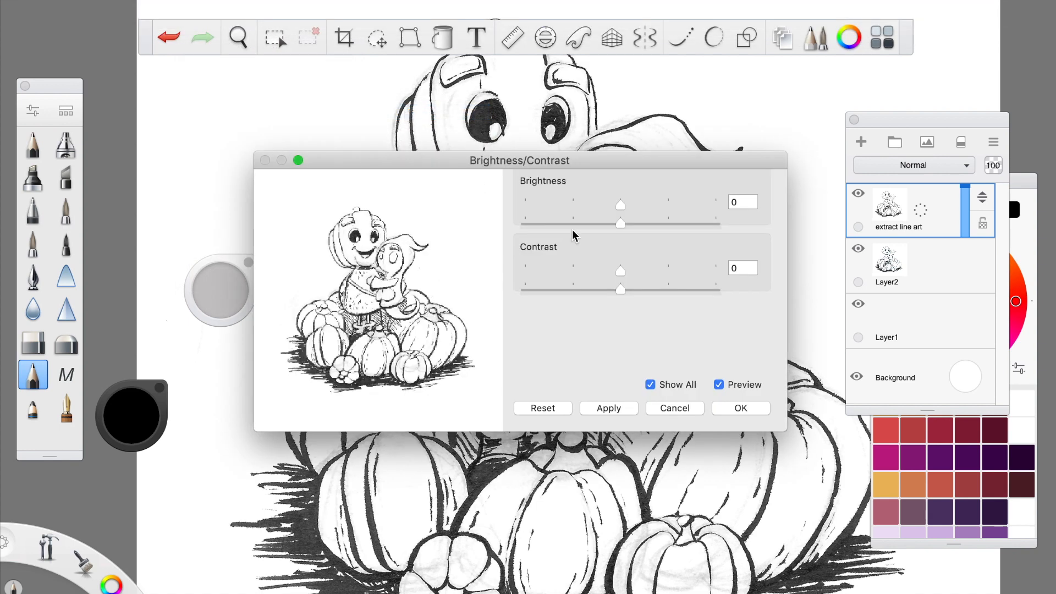
left_click_drag(257, 151, 132, 75)
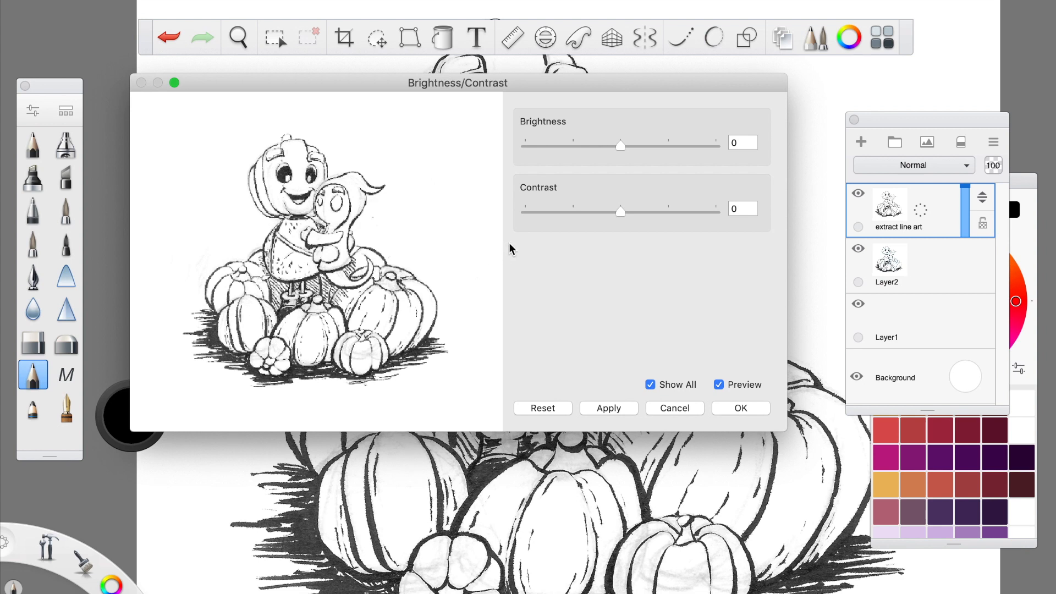
left_click_drag(621, 214, 641, 218)
left_click_drag(640, 217, 636, 217)
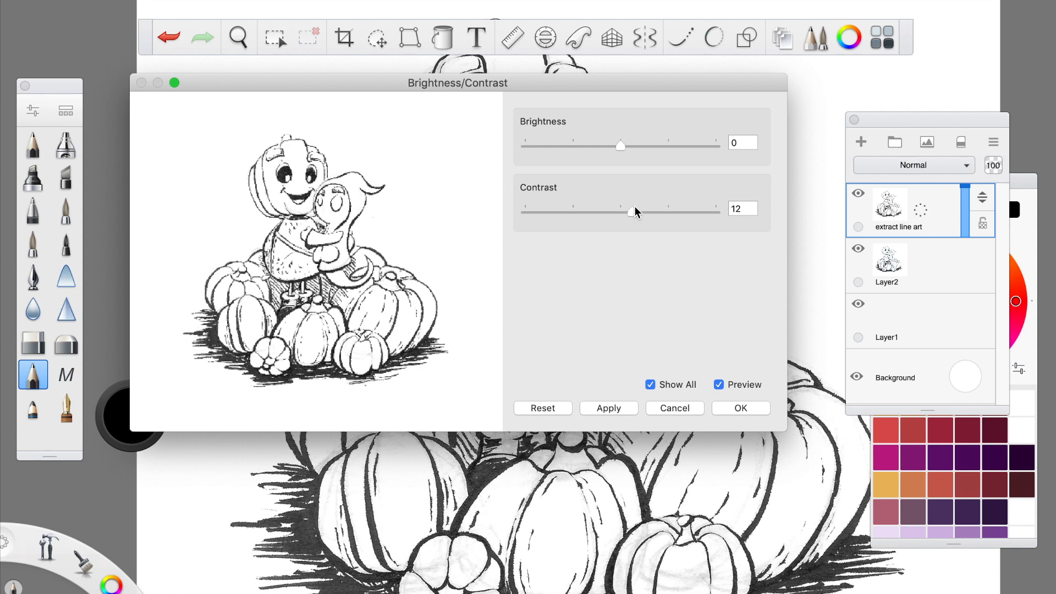
left_click(740, 410)
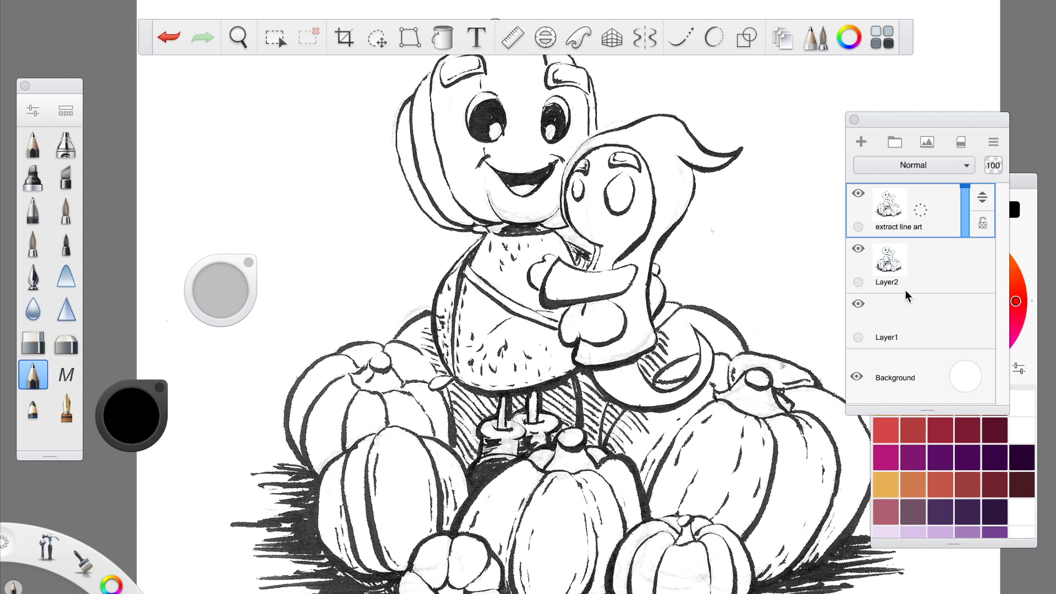
left_click(920, 229)
left_click(974, 229)
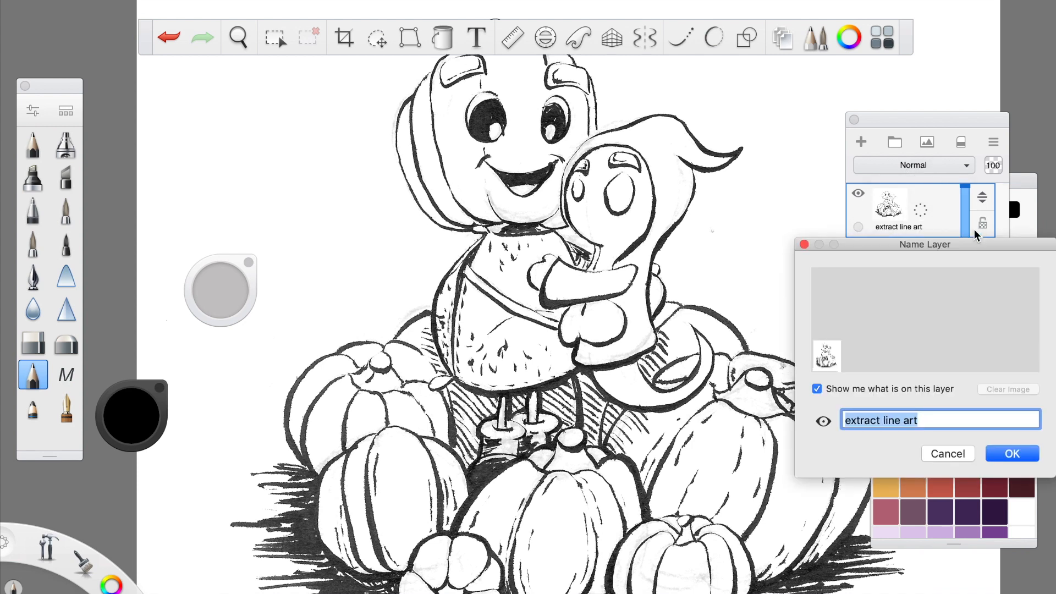
left_click(957, 456)
- Duplicate the "extract line art" layer and rename the lower of the two layers "greyscale contrast"
left_click_drag(921, 216, 892, 187)
left_click_drag(923, 269, 972, 275)
type("greus")
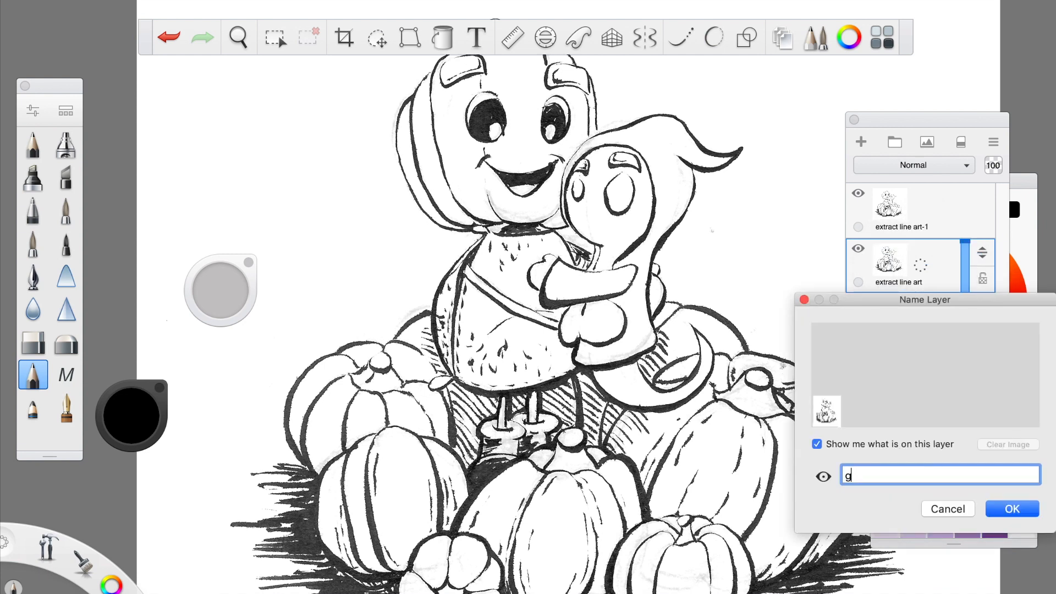
key("BackSpace")
key("BackSpace")
type("yscale contrast")
left_click(1018, 508)
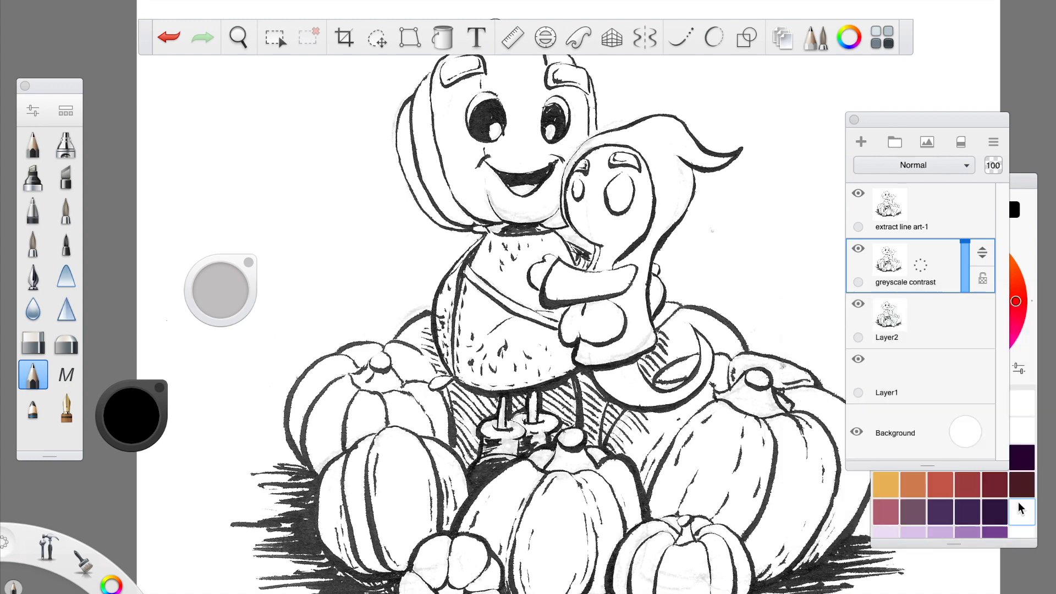
- Activate the "extract line art-1" layer and set up the Magic Wand selection with a tolerance of 181
left_click(937, 228)
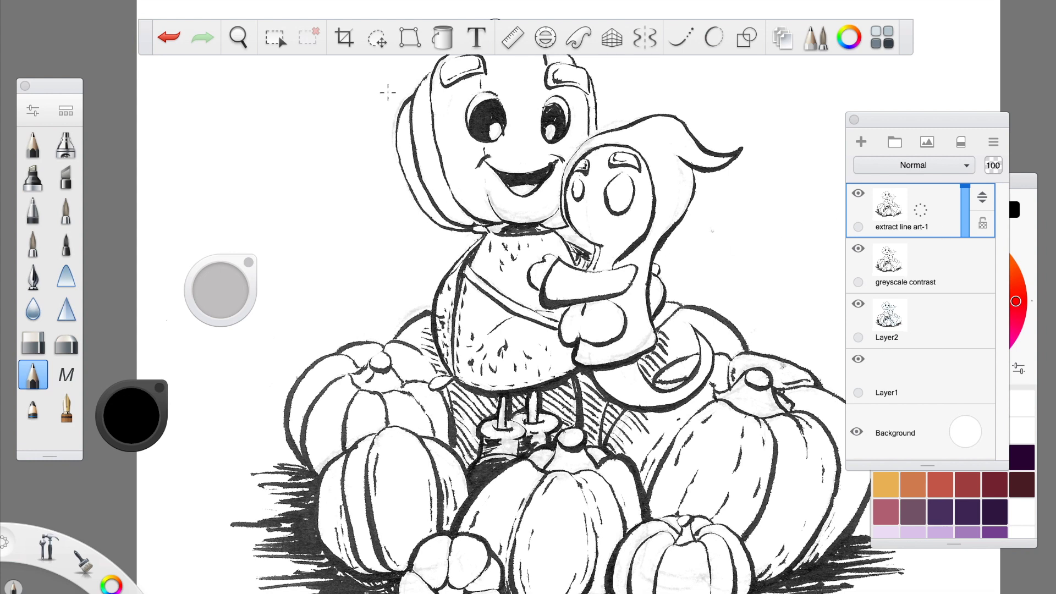
left_click(377, 39)
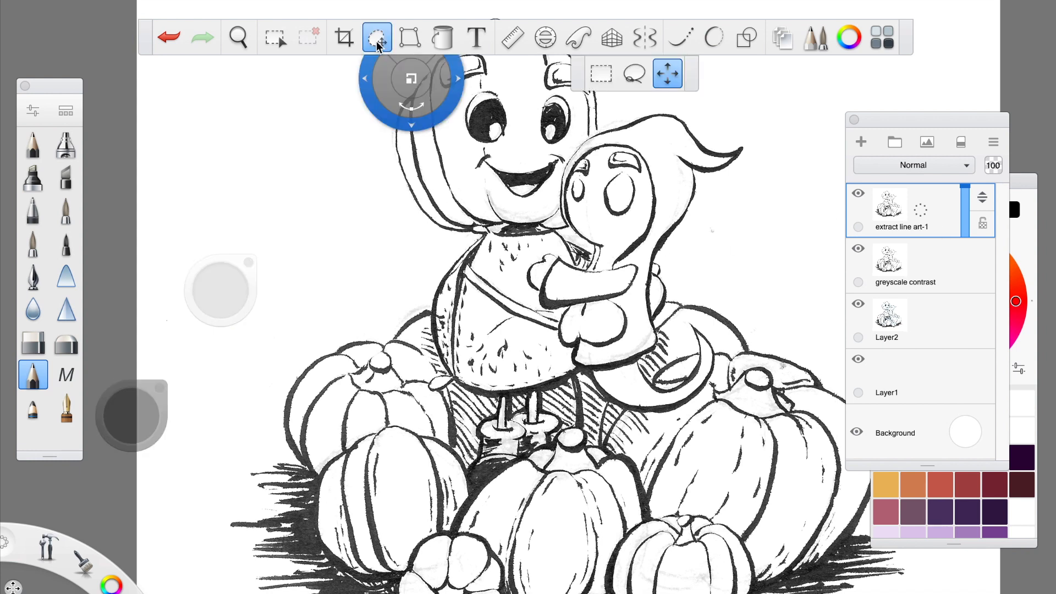
left_click(268, 40)
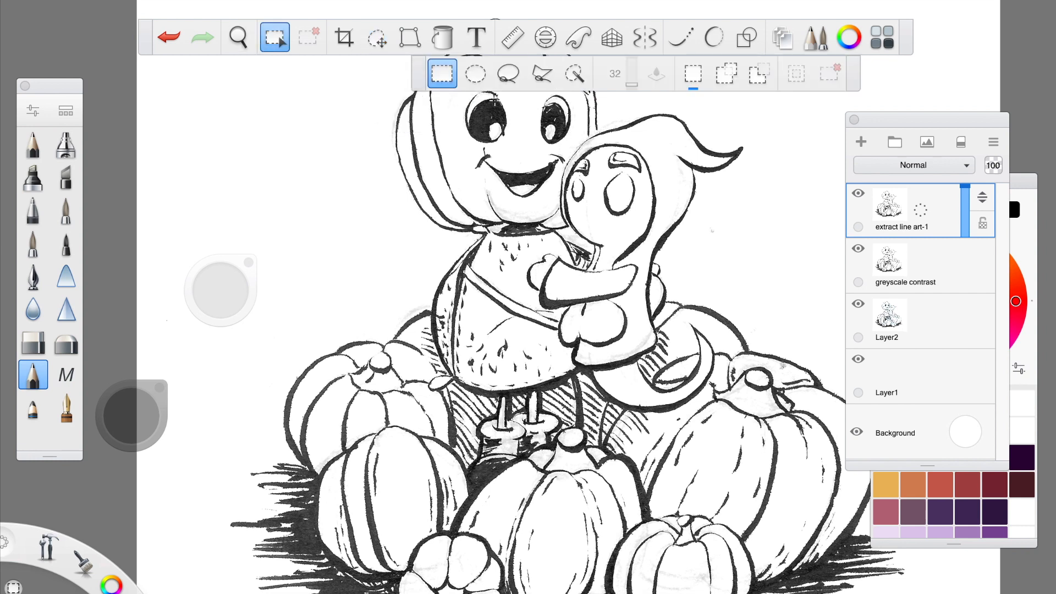
left_click(577, 76)
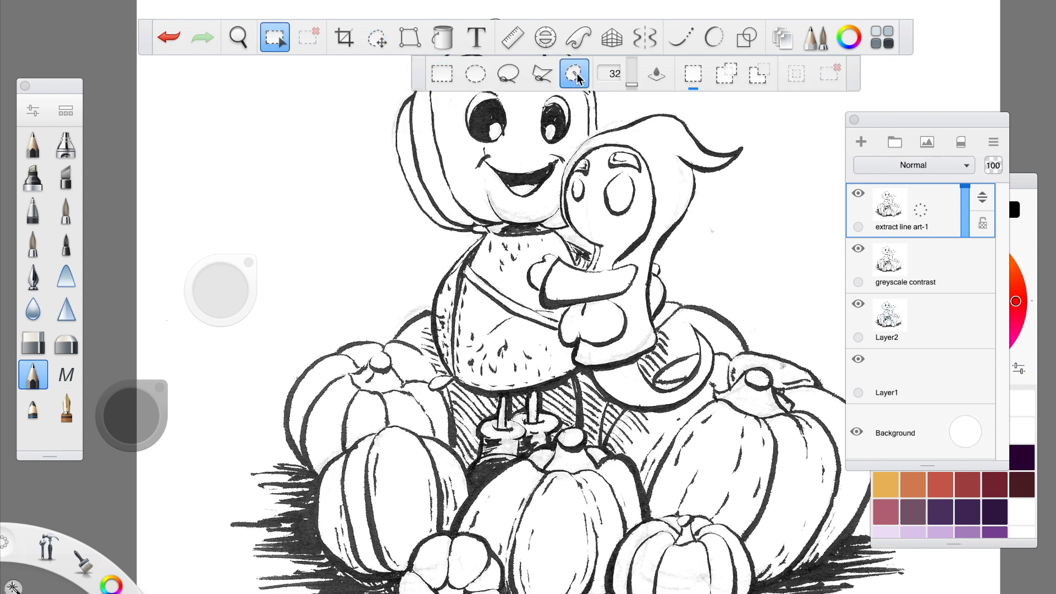
left_click_drag(633, 85, 633, 64)
- Hide the "greyscale contrast" and Layer2 layers and change the background colour to bright blue
left_click(859, 251)
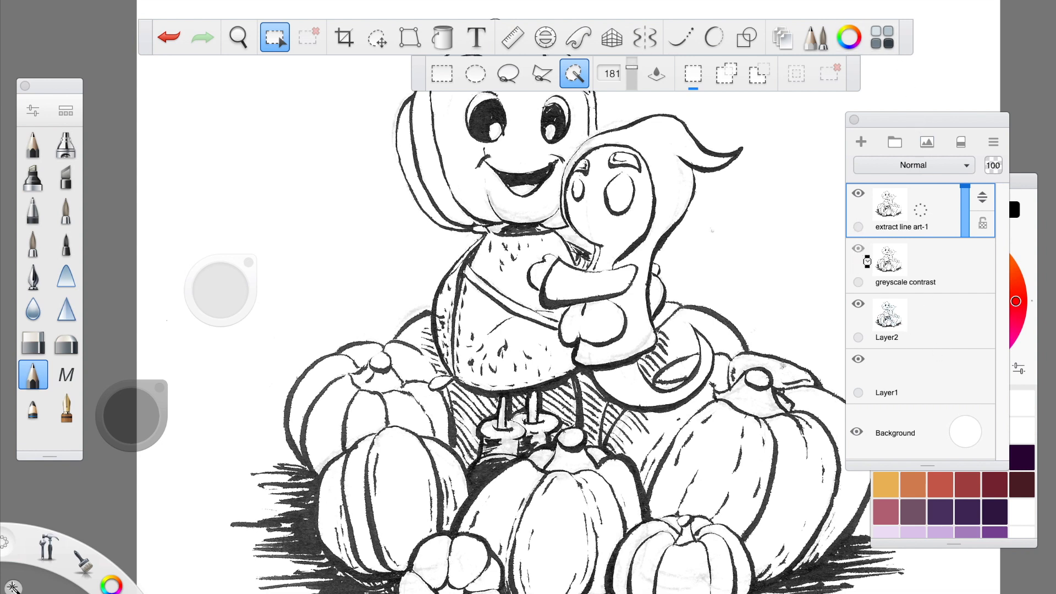
left_click(859, 305)
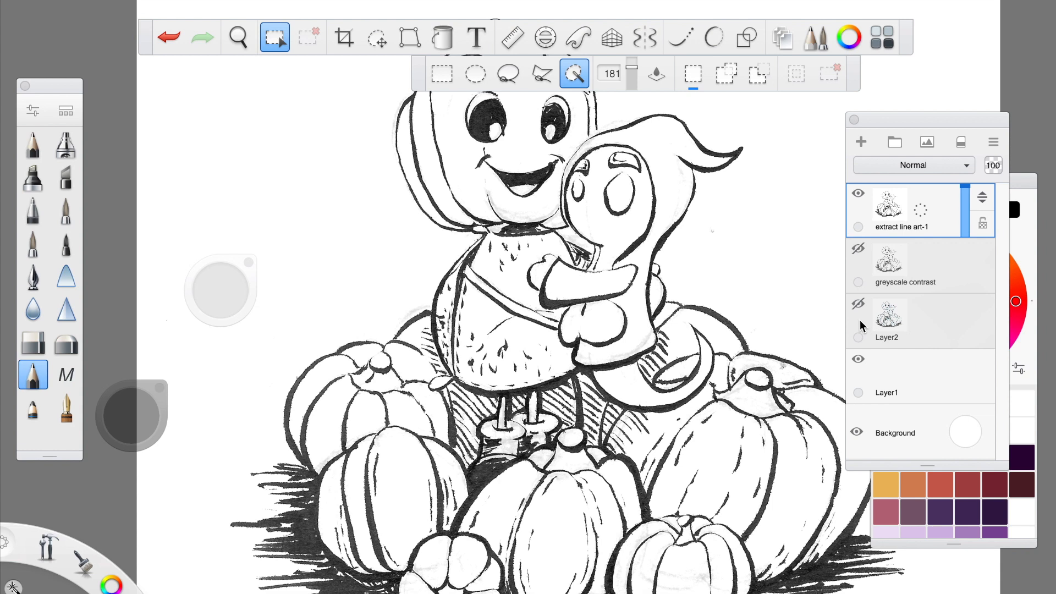
left_click(966, 439)
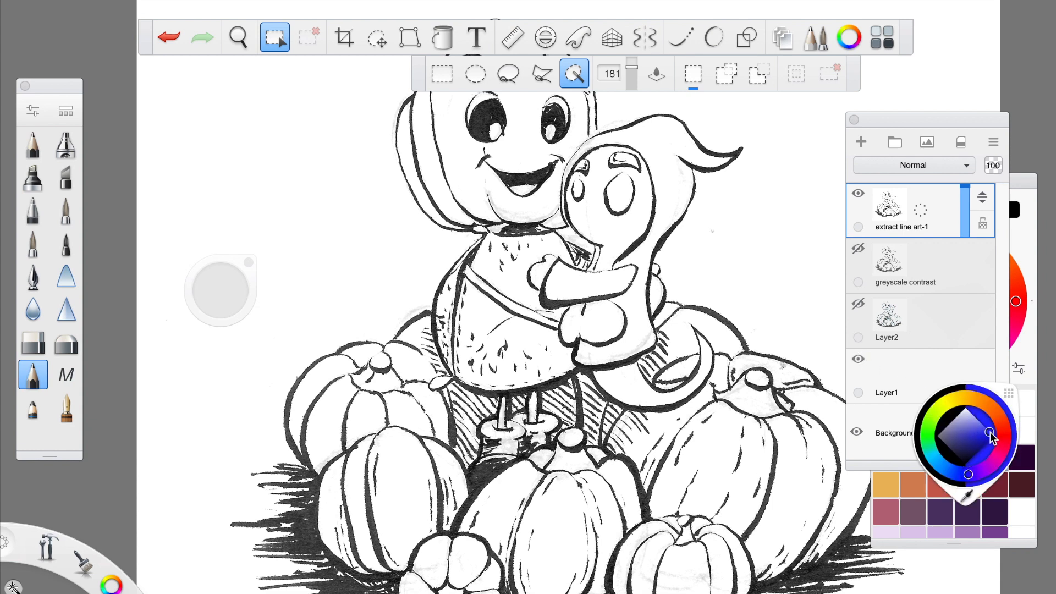
left_click(992, 437)
left_click(932, 207)
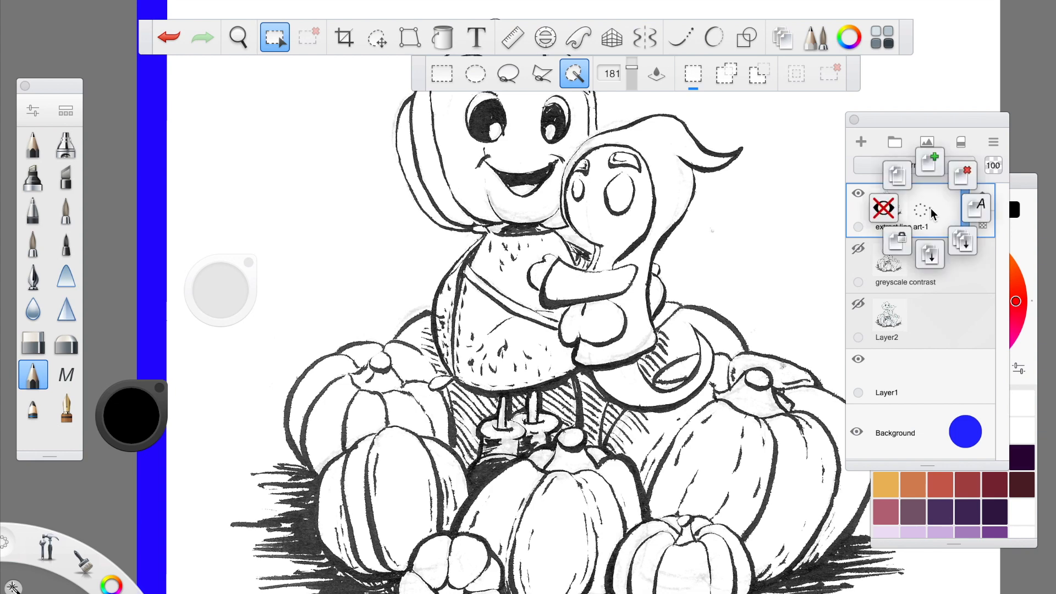
- Select the white area of the pumpkin figure's shoes with the Magic Wand and erase it on "extract line art-1"
key("space")
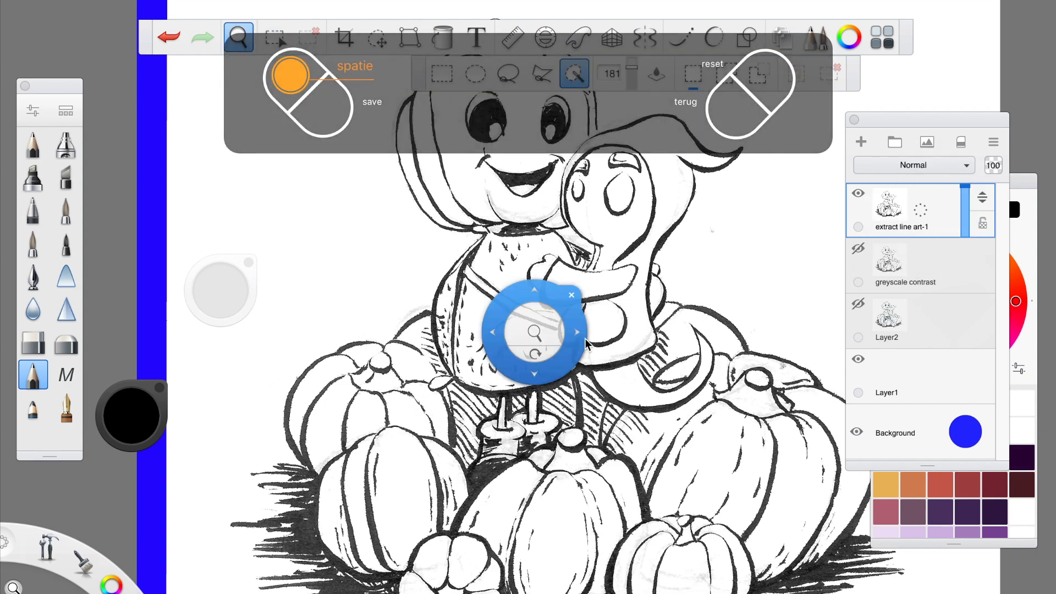
mouse_move(533, 332)
left_mouse_down()
mouse_move(495, 355)
mouse_move(538, 318)
left_mouse_up()
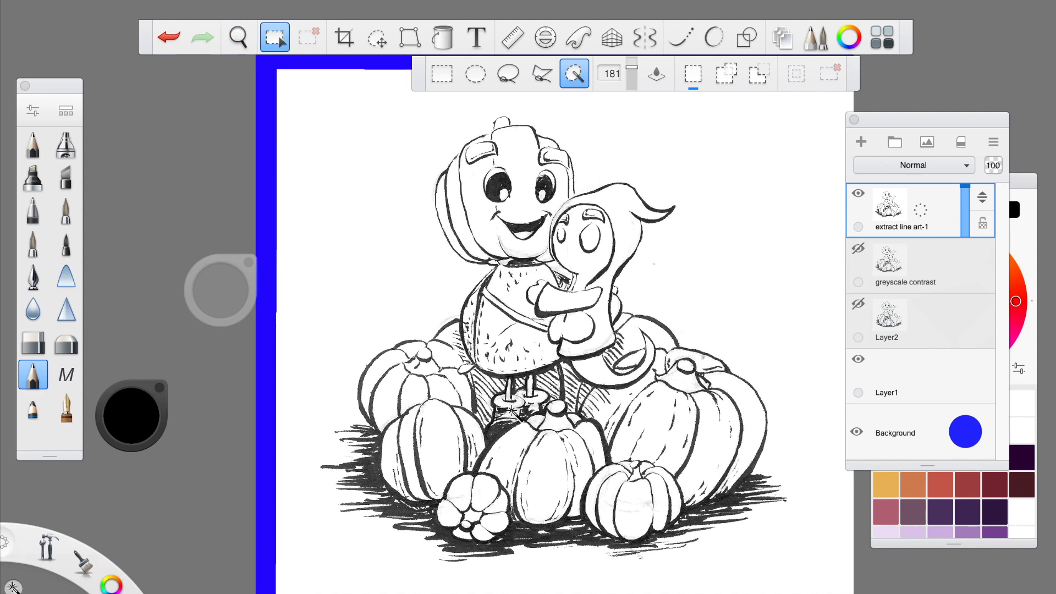
left_click(514, 409)
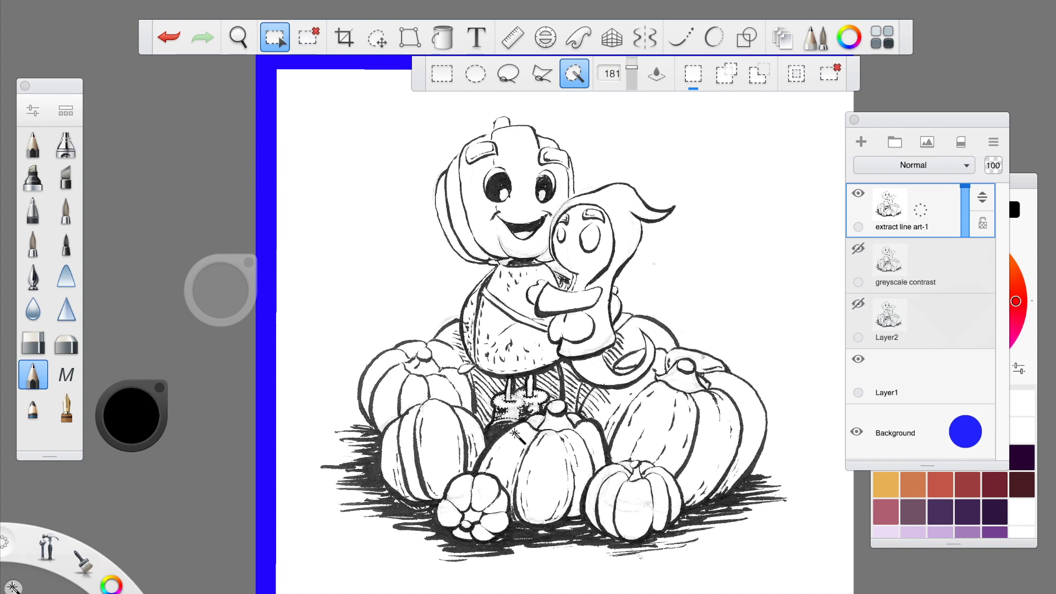
key("space")
left_click_drag(575, 358, 605, 343)
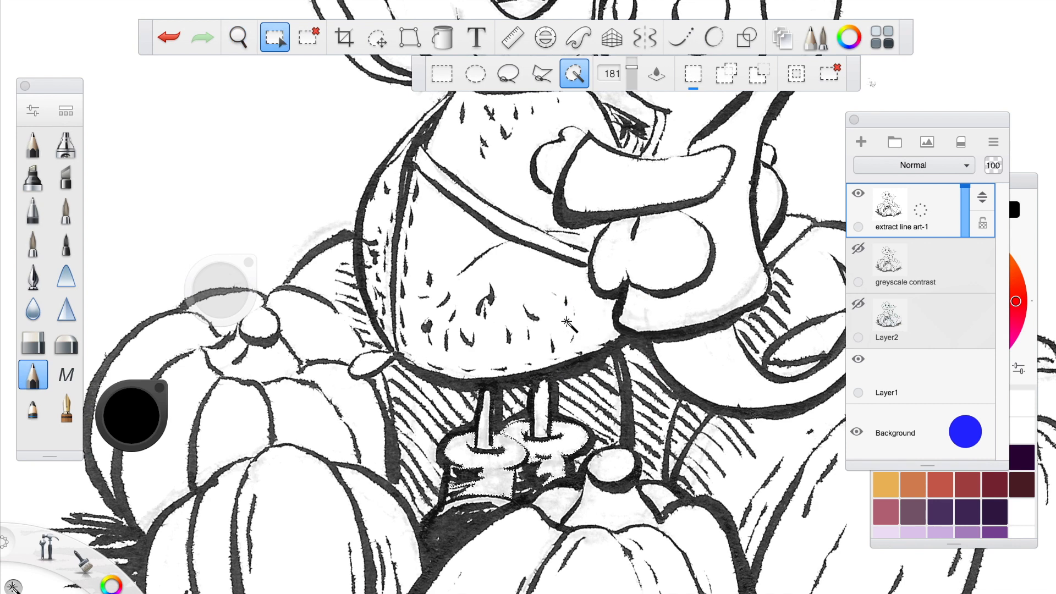
left_click(36, 343)
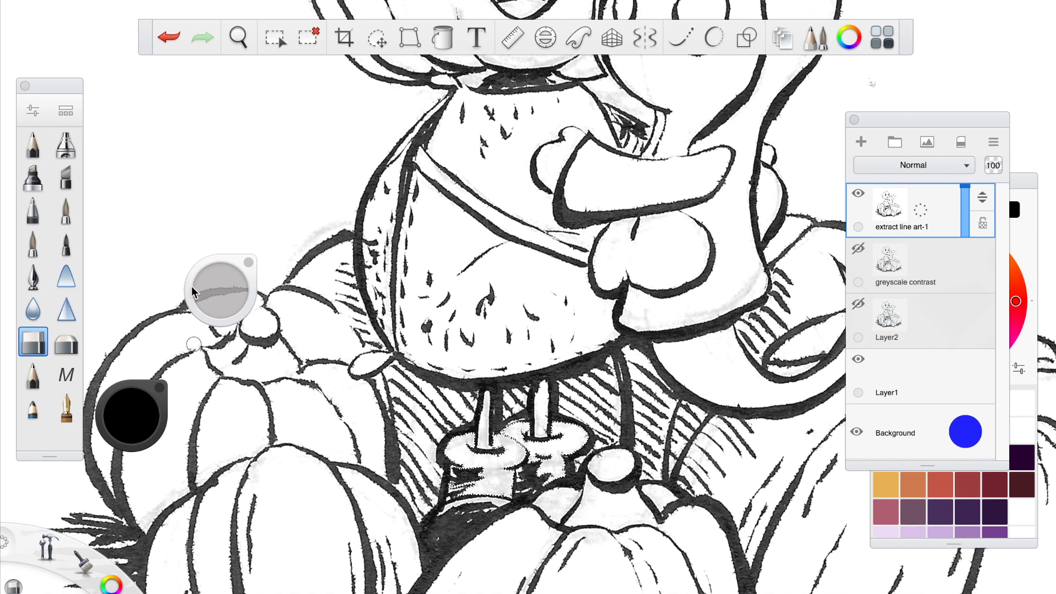
mouse_move(492, 468)
left_mouse_down()
mouse_move(517, 473)
mouse_move(528, 457)
mouse_move(457, 456)
mouse_move(474, 509)
left_mouse_up()
left_click_drag(544, 481, 572, 440)
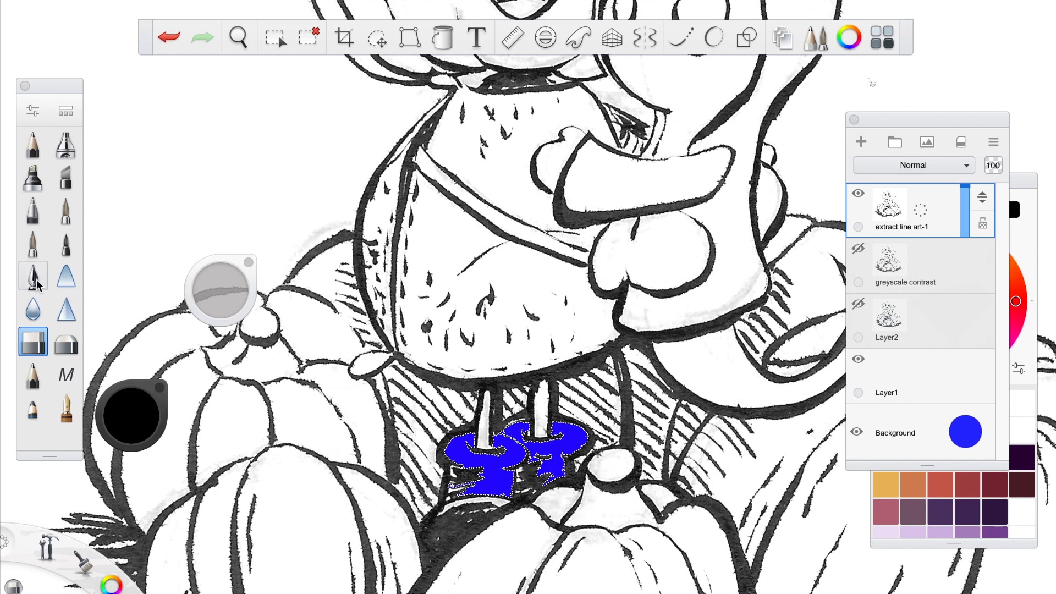
- Select the white of both legs and the hatched gaps beside and between them with an additive Magic Wand selection, and erase it
left_click(274, 37)
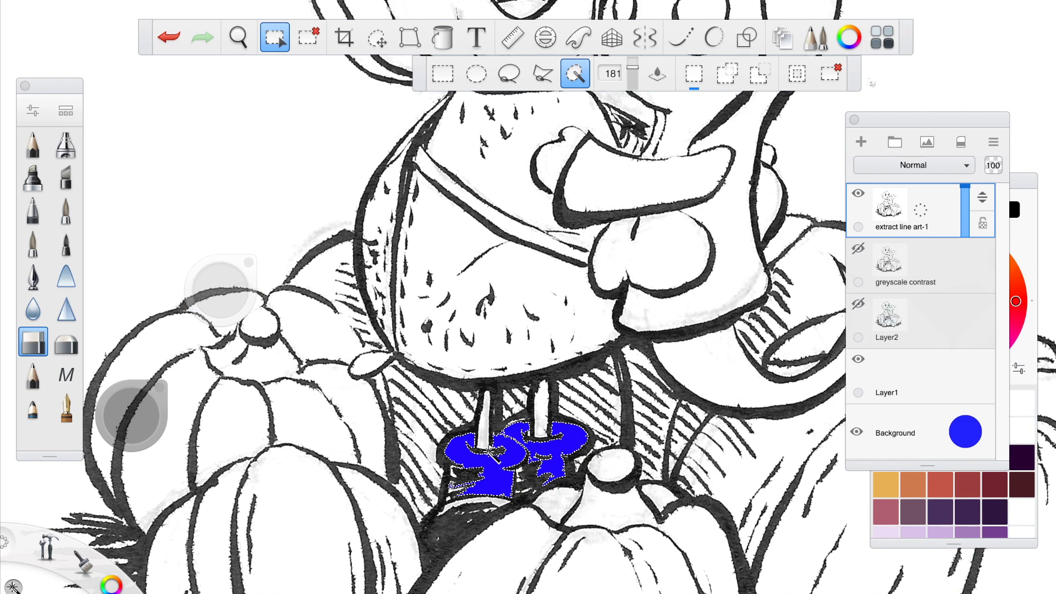
left_click(477, 481)
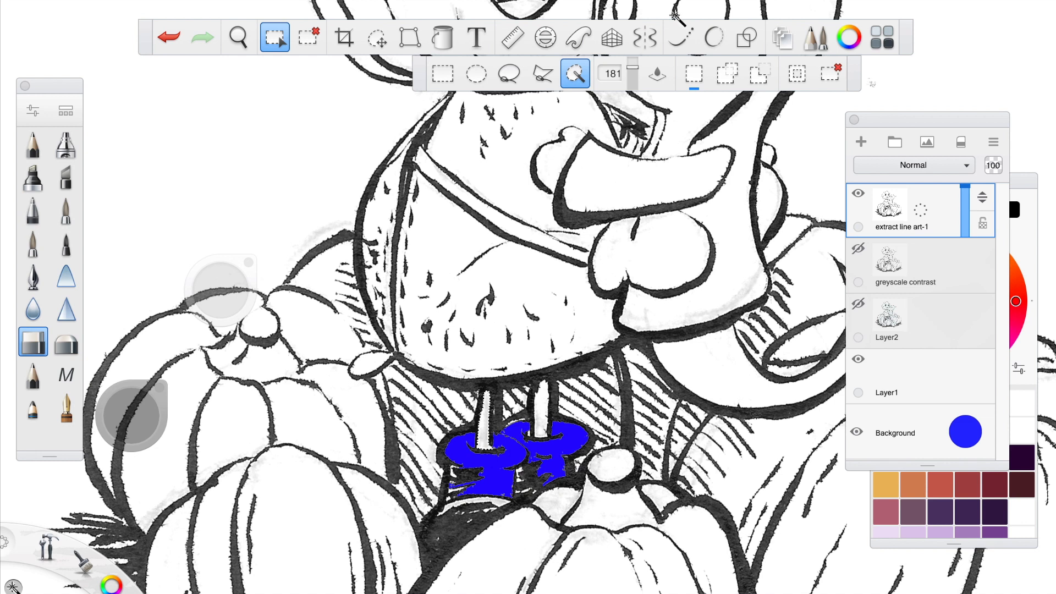
left_click(726, 73)
left_click(536, 406)
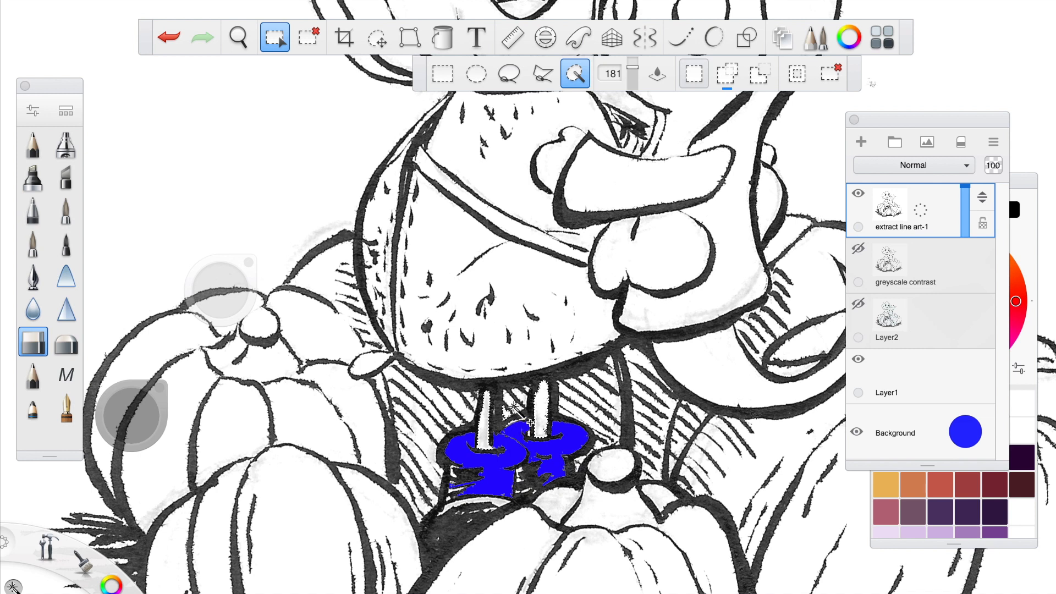
left_click(515, 403)
left_click(429, 404)
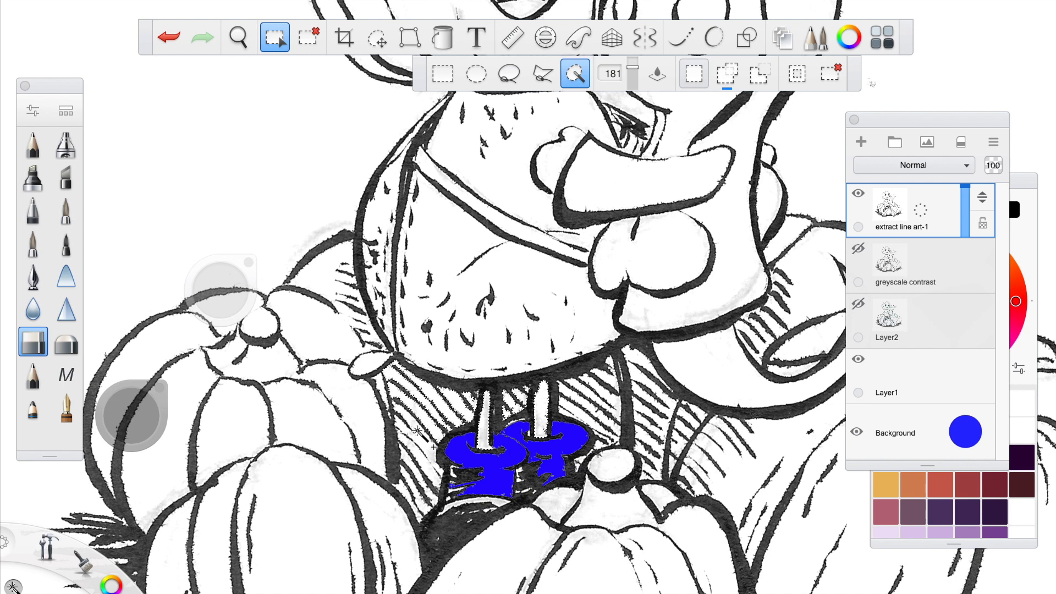
left_click(425, 465)
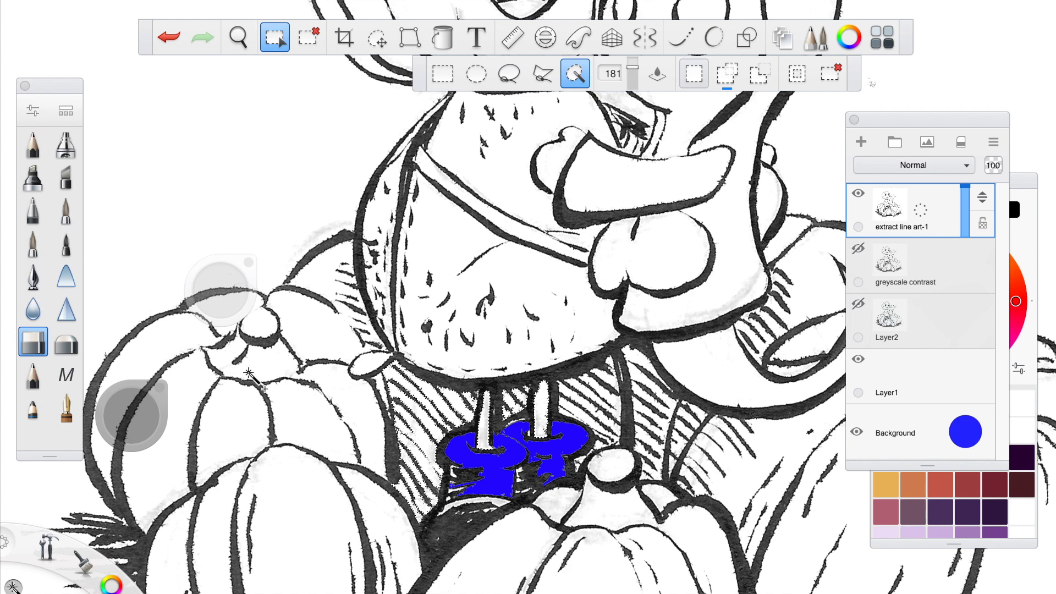
left_click(40, 351)
mouse_move(511, 424)
left_mouse_down()
mouse_move(517, 402)
mouse_move(547, 410)
mouse_move(484, 421)
mouse_move(402, 385)
mouse_move(418, 506)
mouse_move(429, 515)
left_mouse_up()
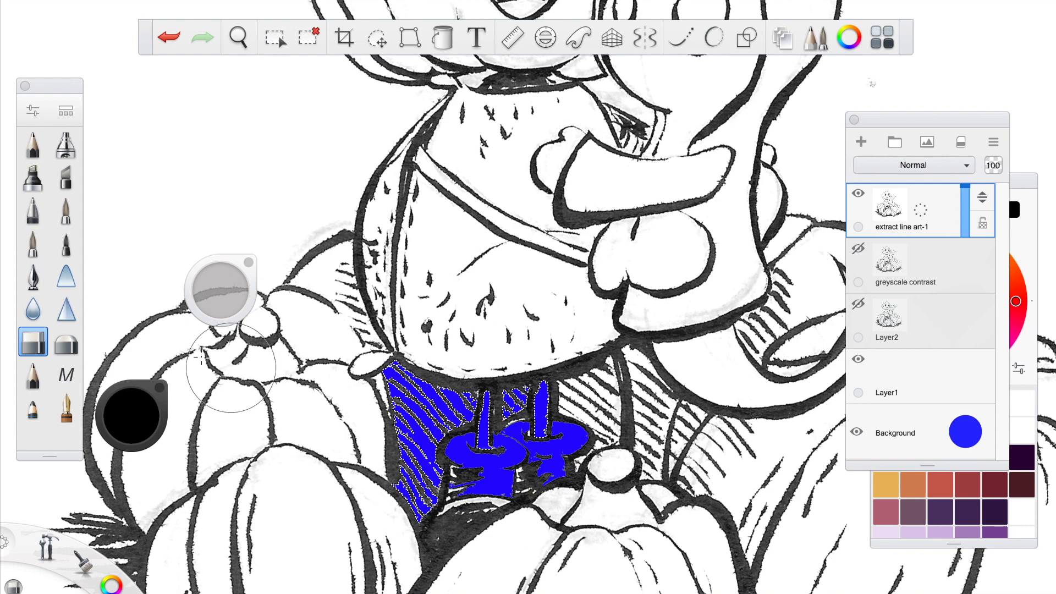
- Additively select the white gaps below the left shoe and in the hatching right of the legs with the Magic Wand, and erase them
left_click(274, 38)
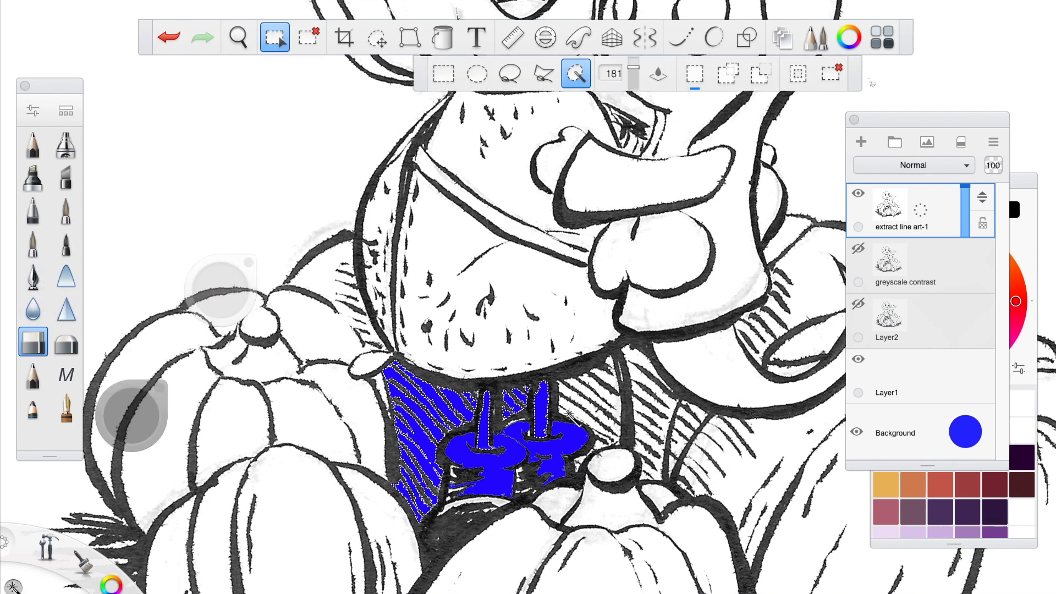
scroll(497, 333, "up", 5)
left_click_drag(408, 485, 384, 431)
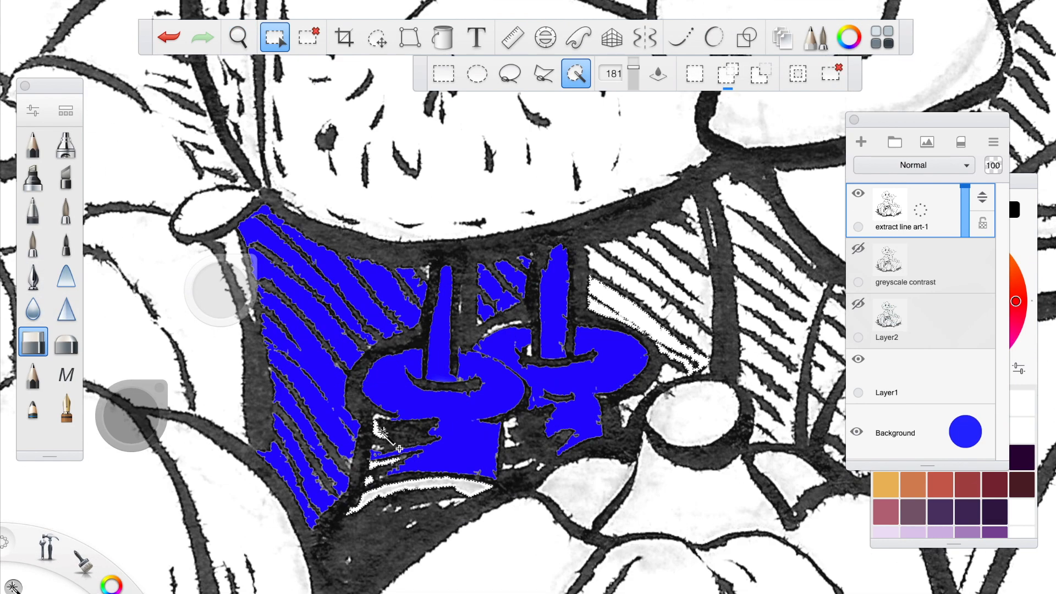
left_click(615, 283)
left_click(676, 243)
left_click(747, 211)
left_click(33, 343)
left_click_drag(385, 490, 776, 407)
- Additively select the small white gaps around the shoes with the Magic Wand, and undo the last selection
left_click(274, 37)
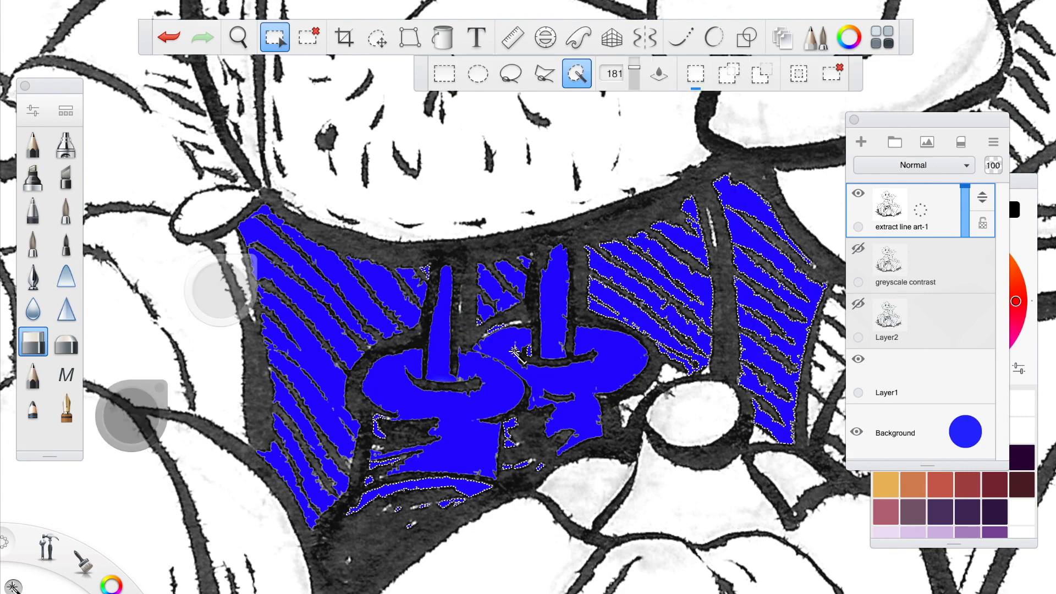
scroll(523, 330, "up", 4)
left_click(504, 322)
left_click(729, 73)
left_click(455, 342)
left_click(511, 314)
key("ctrl+z")
- Select the white of the central front pumpkin's stem, top and outer segments with the Magic Wand, and erase it
left_click(706, 452)
left_click(687, 487)
left_click(762, 491)
left_click(747, 582)
left_click(630, 572)
key("space")
left_click_drag(638, 325, 694, 269)
left_click(695, 263)
left_click(690, 239)
left_click(684, 436)
key("space")
mouse_move(495, 376)
left_mouse_down()
mouse_move(394, 457)
mouse_move(373, 298)
left_mouse_up()
key("e")
mouse_move(550, 275)
left_mouse_down()
mouse_move(407, 361)
mouse_move(404, 508)
left_mouse_up()
- Select the white of the central pumpkin's middle, the small front pumpkins and the pumpkin behind on the right, and erase it
key("w")
key("space")
left_click_drag(495, 440, 540, 411)
left_click(467, 475)
left_click(649, 187)
left_click(688, 237)
left_click(786, 346)
left_click(814, 528)
left_click(734, 523)
left_click(691, 495)
left_click(308, 511)
left_click(226, 512)
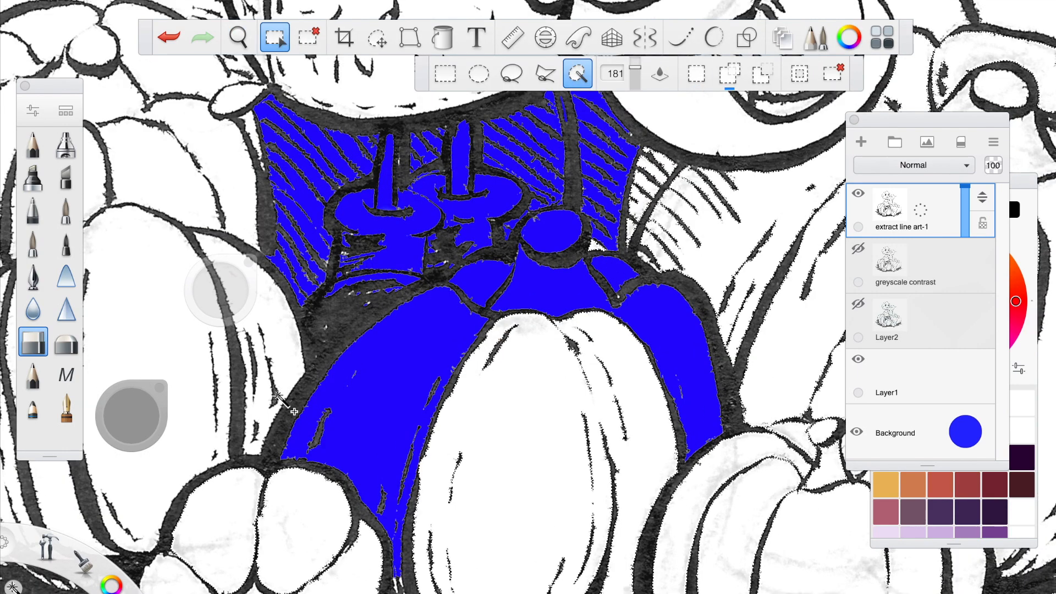
left_click(277, 395)
key("e")
mouse_move(264, 341)
left_mouse_down()
mouse_move(362, 577)
mouse_move(663, 453)
mouse_move(723, 510)
mouse_move(804, 464)
mouse_move(725, 259)
mouse_move(974, 72)
left_mouse_up()
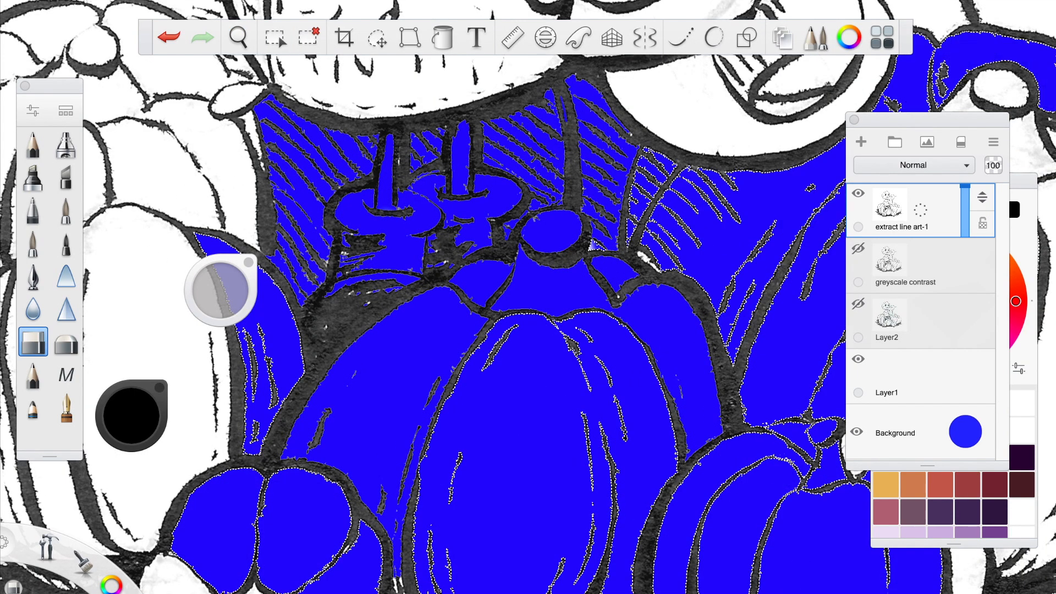
- Move the layer list and the brush puck aside to clear the view of the drawing
key("space")
left_click_drag(567, 314, 537, 342)
left_click_drag(928, 119, 1002, 219)
key("space")
left_click_drag(418, 148, 372, 170)
left_click_drag(221, 322, 174, 196)
- Additively select the remaining white segments of the surrounding pumpkins and the ghost with the Magic Wand, and erase them
key("w")
left_click(385, 254)
left_click(731, 74)
left_click(326, 190)
left_click(384, 190)
left_click(305, 359)
left_click(371, 371)
left_click(419, 445)
left_click(404, 477)
left_click(529, 472)
left_click(704, 378)
left_click(786, 316)
left_click(745, 240)
left_click(660, 212)
left_click(643, 225)
left_click(645, 144)
left_click(573, 154)
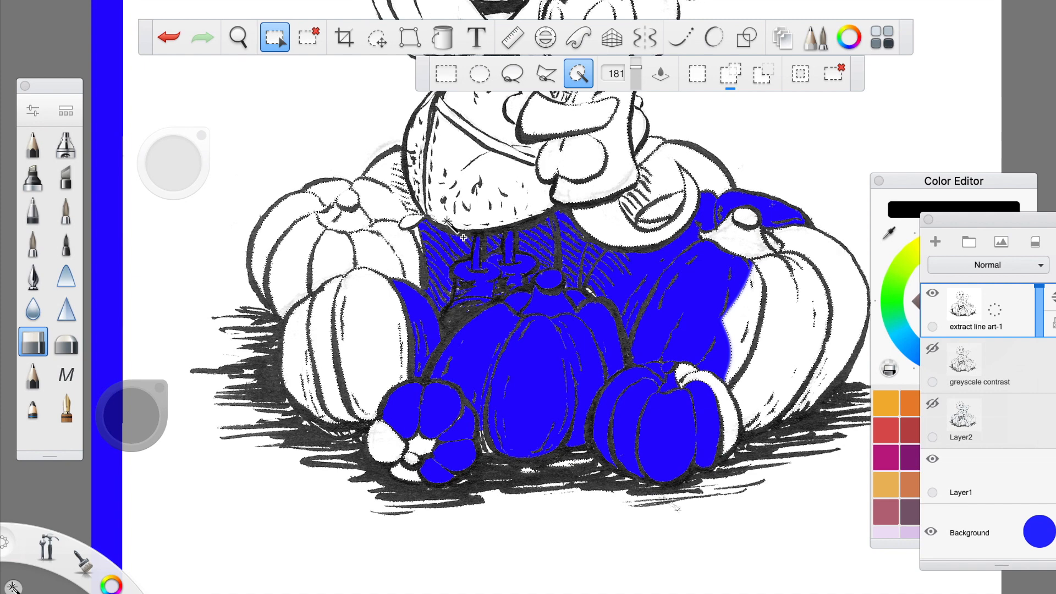
left_click(34, 342)
mouse_move(420, 248)
left_mouse_down()
mouse_move(523, 443)
mouse_move(700, 219)
mouse_move(578, 38)
left_mouse_up()
left_click_drag(537, 218, 521, 362)
- Select the white page background and the large white areas of the pumpkin head and dress, erase them, and save the file
left_click(275, 37)
left_click(731, 73)
left_click(835, 73)
left_click(318, 401)
left_click(401, 376)
left_click(616, 353)
left_click(447, 297)
left_click(468, 258)
key("space")
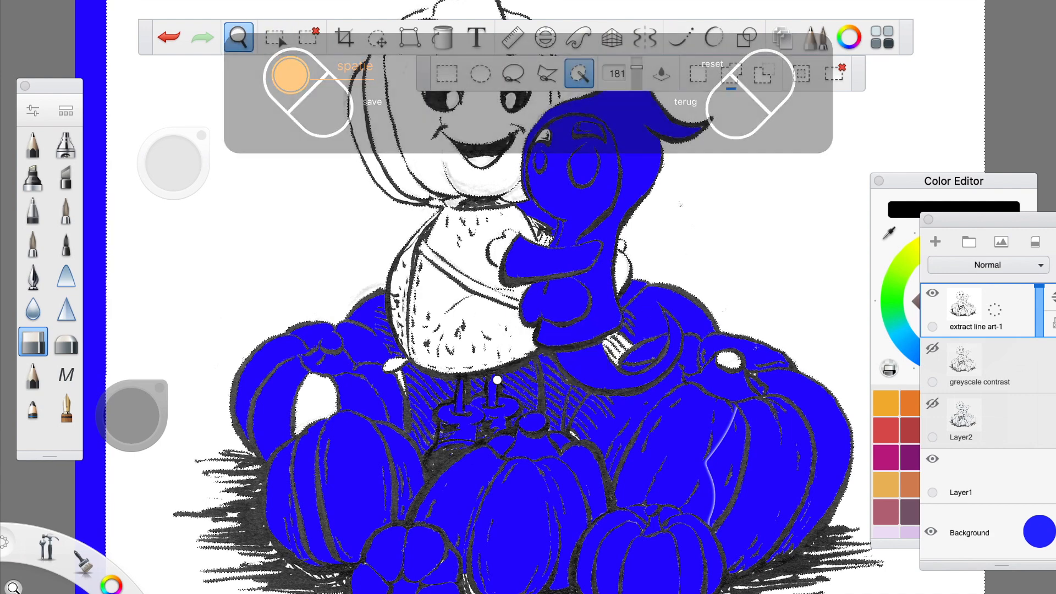
left_click_drag(554, 355, 440, 352)
left_click(34, 342)
mouse_move(344, 163)
left_mouse_down()
mouse_move(414, 197)
mouse_move(330, 222)
mouse_move(374, 236)
mouse_move(363, 242)
left_mouse_up()
left_click_drag(361, 298, 424, 366)
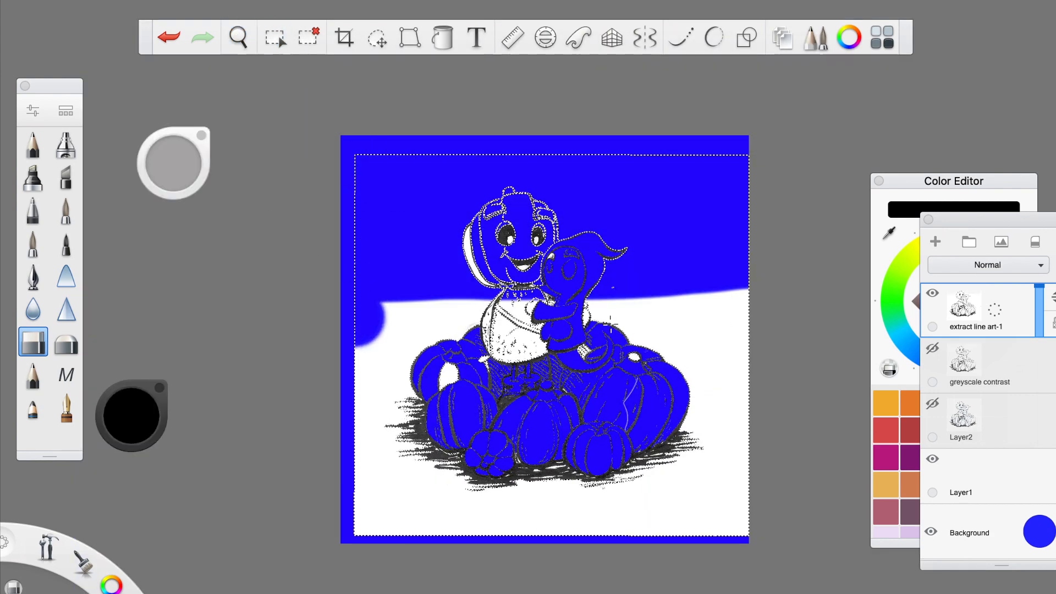
left_click_drag(611, 324, 717, 407)
left_click_drag(324, 521, 318, 513)
key("super+s")
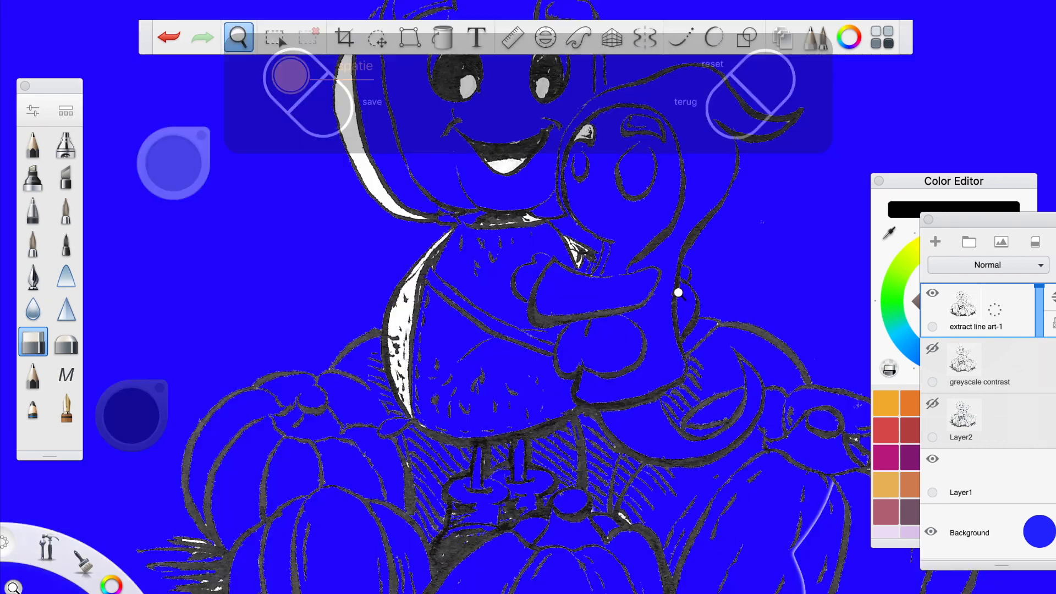
- Select the white strip along the dress's left side and the gaps at the collar and arm, and erase them
left_click(274, 37)
left_click(318, 83)
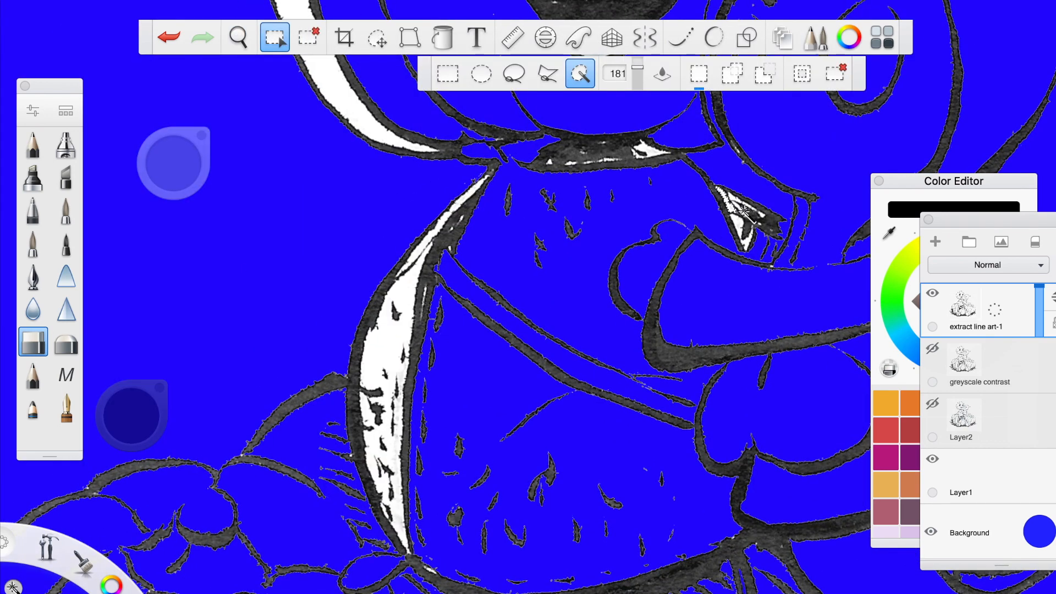
left_click(740, 212, "shift")
key("b")
mouse_move(480, 190)
left_mouse_down()
mouse_move(389, 342)
mouse_move(405, 542)
left_mouse_up()
left_click_drag(735, 212, 561, 159)
- Select the white of the head's left segment, both eye highlights, the mouth and the ghost's left brow, and erase it
key("space")
mouse_move(532, 237)
left_mouse_down()
mouse_move(505, 493)
mouse_move(364, 593)
left_mouse_up()
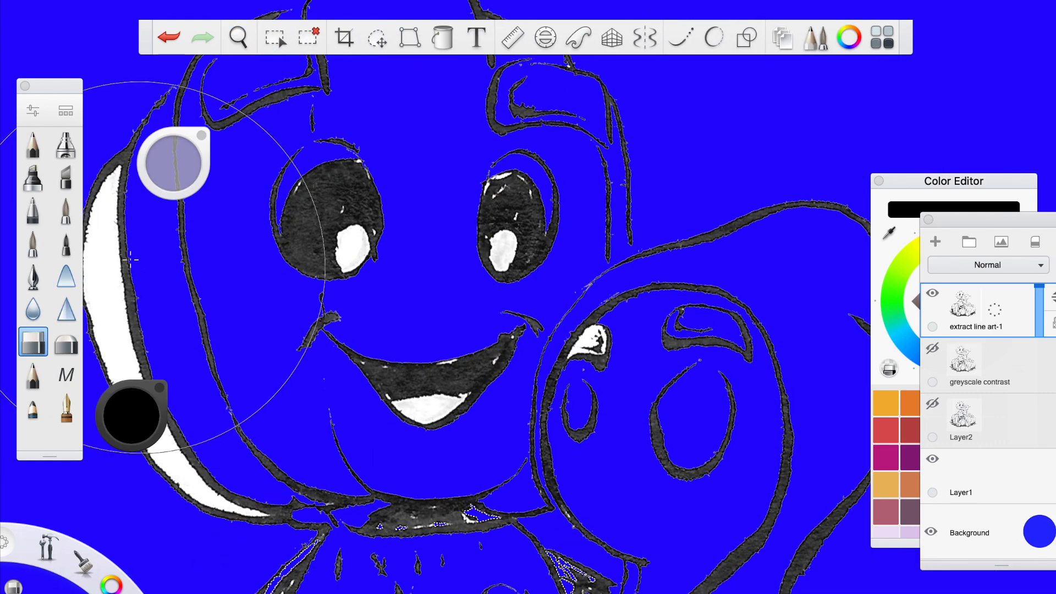
left_click(275, 37)
left_click(113, 297)
left_click(352, 248, "shift")
left_click(503, 250, "shift")
left_click(590, 338, "shift")
left_click(432, 410, "shift")
key("b")
mouse_move(112, 220)
left_mouse_down()
mouse_move(394, 220)
mouse_move(304, 424)
mouse_move(439, 467)
mouse_move(480, 218)
left_mouse_up()
- Select the small leftover white slivers between the pumpkin outlines with the Magic Wand, and erase them
key("space")
key("space")
left_click_drag(434, 477, 258, 113)
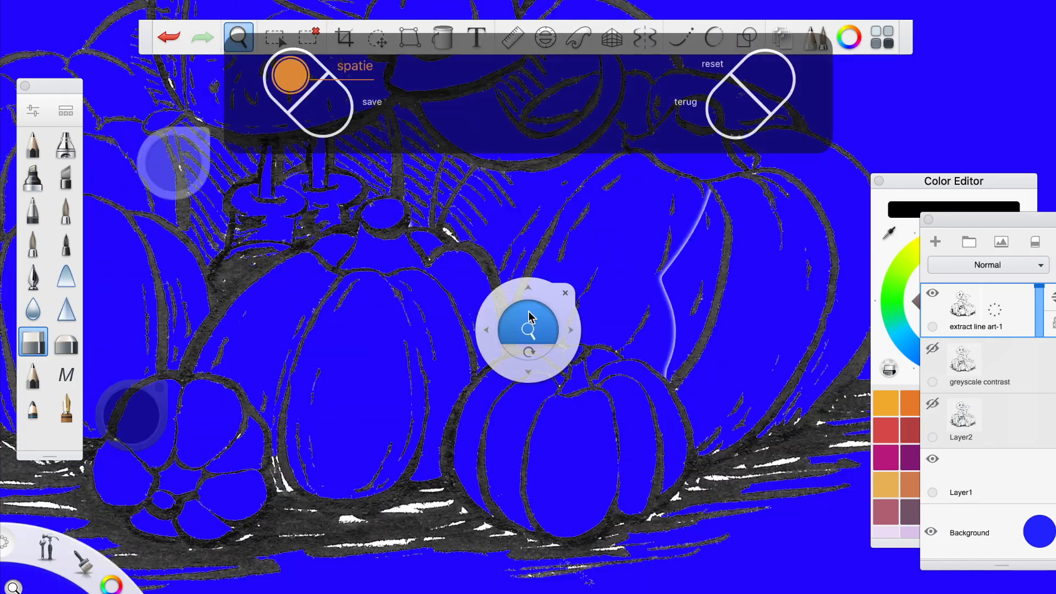
left_click_drag(529, 319, 583, 297)
left_click(274, 38)
left_click(330, 108)
key("b")
left_click(275, 38)
left_click(233, 80)
key("space")
left_click_drag(333, 325, 378, 485)
left_click_drag(639, 67, 640, 70)
left_click(309, 38)
left_click(276, 242)
key("b")
left_click_drag(273, 236, 275, 251)
- Select the white slivers in the ground shadow beside the right pumpkins with the Magic Wand at tolerance 116, and erase them
key("space")
mouse_move(735, 431)
left_mouse_down()
mouse_move(395, 321)
mouse_move(330, 165)
left_mouse_up()
key("space")
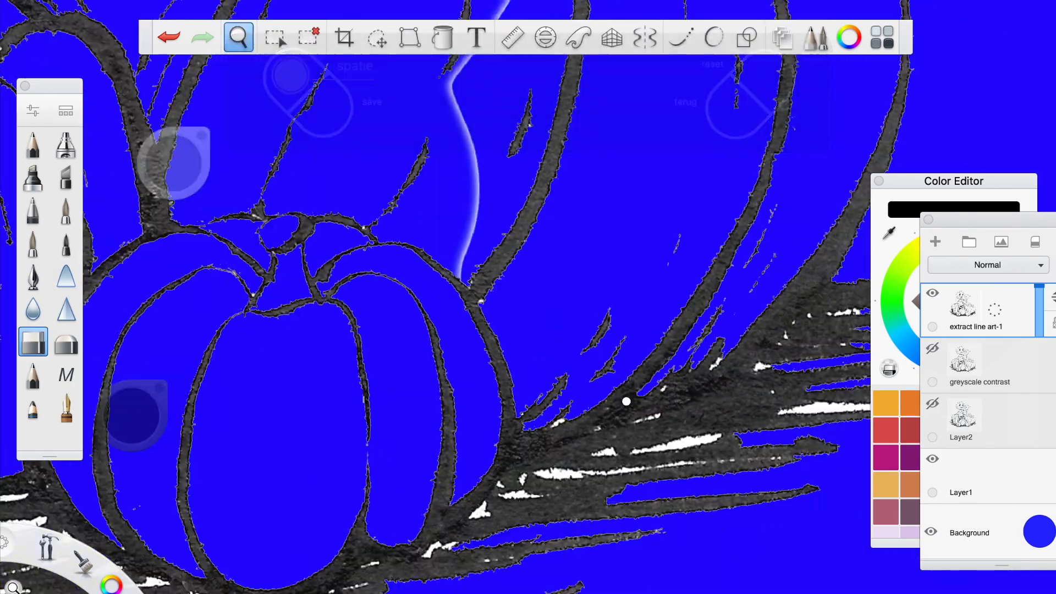
left_click_drag(567, 365, 520, 308)
key("w")
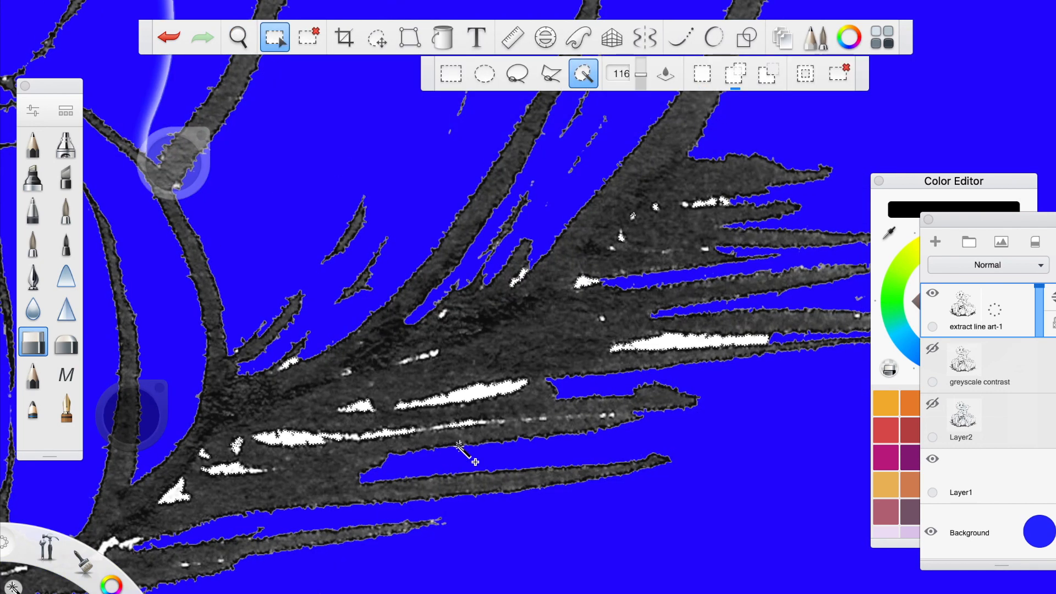
left_click(33, 345)
mouse_move(171, 484)
left_mouse_down()
mouse_move(542, 340)
mouse_move(473, 391)
mouse_move(330, 437)
left_mouse_up()
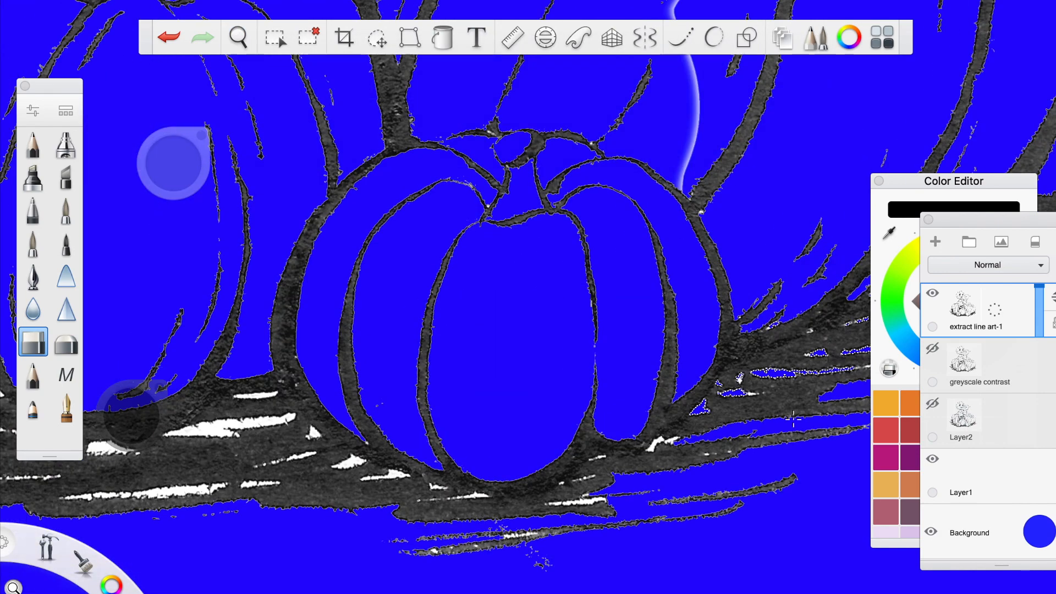
- Additively select the white slivers in the ground shadow beneath the small right front pumpkin, and erase them
key("w")
left_click(672, 440, "shift")
left_click(599, 457, "shift")
left_click(583, 502, "shift")
left_click(520, 535, "shift")
left_click(475, 496, "shift")
left_click(437, 486, "shift")
left_click(396, 474, "shift")
left_click(349, 462, "shift")
left_click(264, 484, "shift")
left_click(32, 344)
mouse_move(237, 406)
left_mouse_down()
mouse_move(229, 403)
mouse_move(470, 413)
left_mouse_up()
left_click_drag(471, 413, 848, 443)
- Additively select the white slivers in the ground shadow beneath and left of the central pumpkin, and erase them
key("w")
left_click(355, 371, "shift")
left_click(371, 416, "shift")
left_click(419, 463, "shift")
left_click(383, 461, "shift")
left_click(484, 478, "shift")
left_click(486, 526, "shift")
left_click(596, 518, "shift")
left_click(469, 527, "shift")
scroll(334, 493, "up", 3)
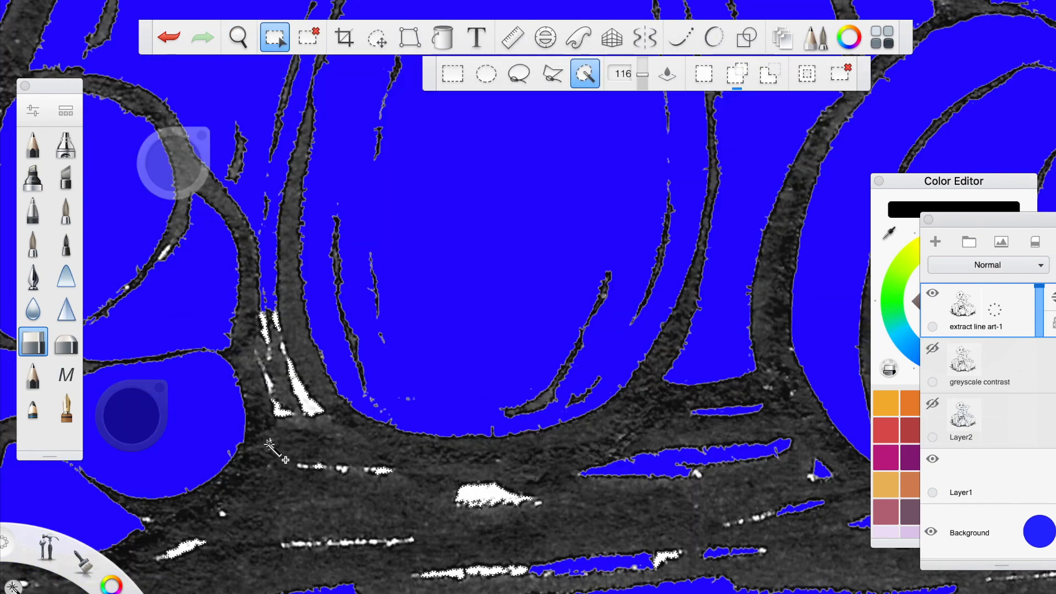
scroll(447, 489, "down", 3)
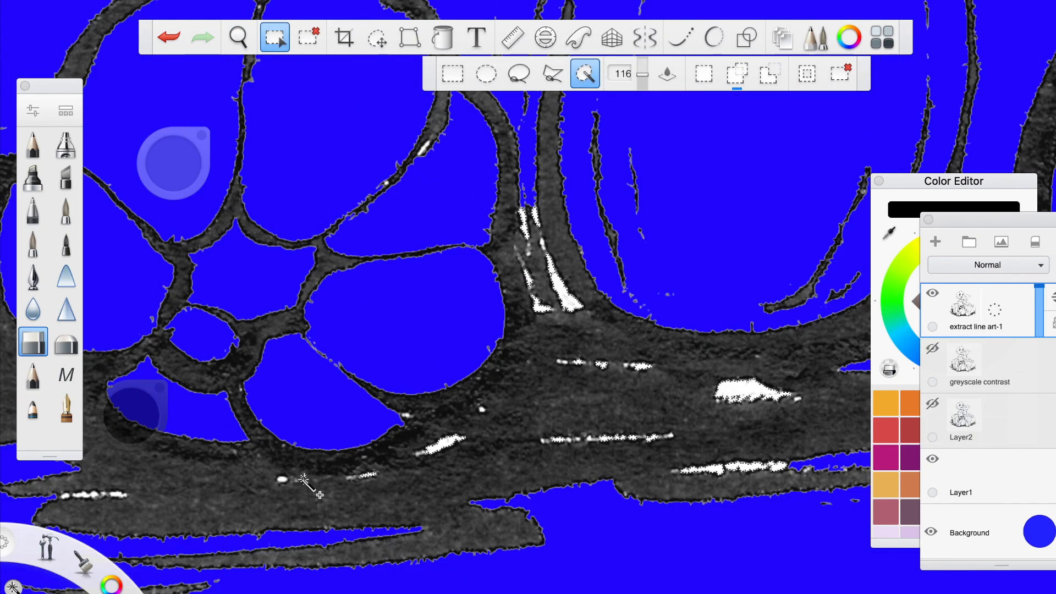
key("Delete")
- Select the white slivers in the ground shadow between the small front pumpkin and the left pumpkin with the Magic Wand, and erase them
key("space")
mouse_move(554, 346)
left_mouse_down()
mouse_move(653, 422)
mouse_move(618, 454)
left_mouse_up()
mouse_move(198, 136)
left_mouse_down()
mouse_move(516, 208)
mouse_move(696, 199)
left_mouse_up()
key("space")
scroll(368, 381, "up", 3)
key("w")
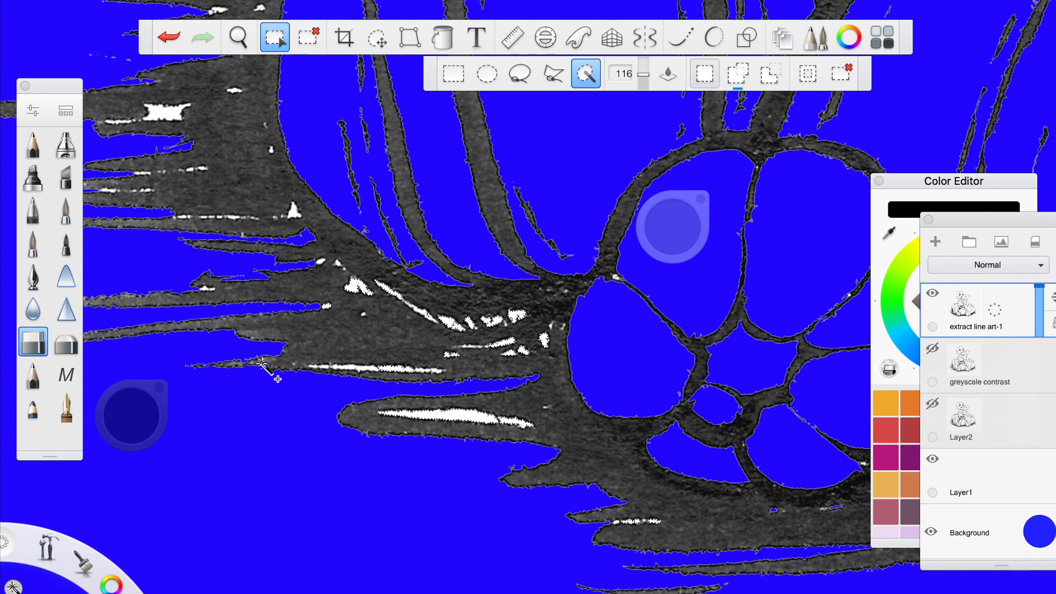
left_click(369, 367)
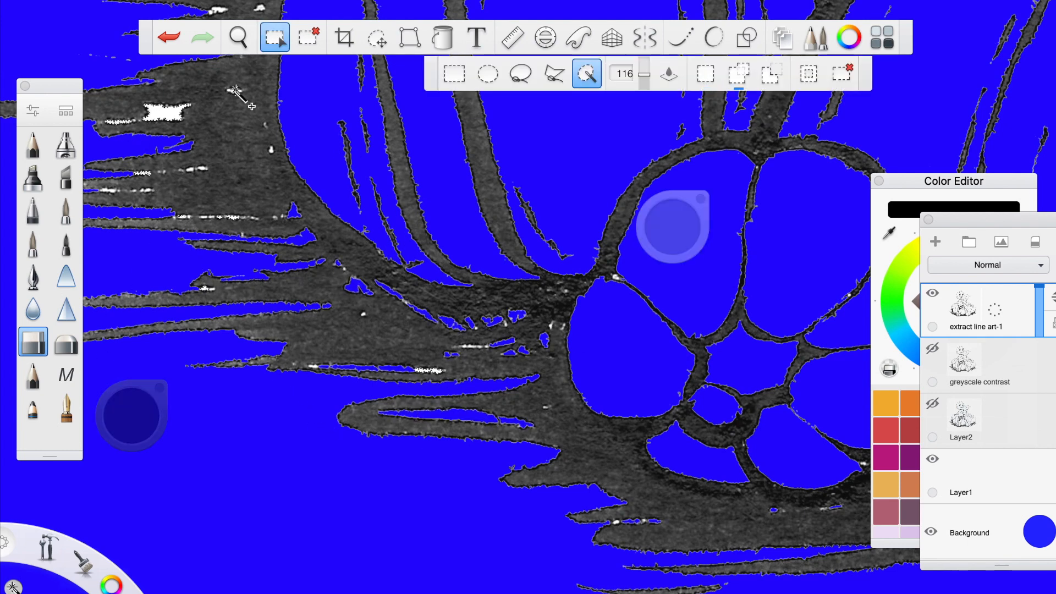
left_click(228, 153)
key("ctrl+d")
- Select the remaining white slivers along the far left part of the ground shadow with the Magic Wand, and erase them
scroll(484, 280, "down", 5)
key("space")
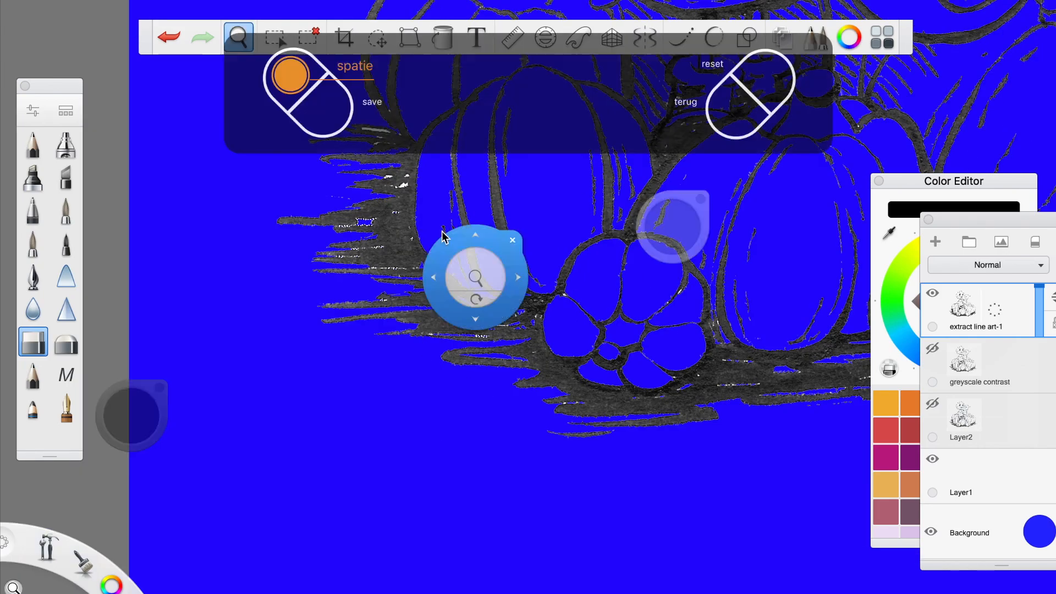
left_click_drag(443, 237, 429, 335)
scroll(337, 189, "up", 5)
key("w")
left_click(357, 118)
key("ctrl+d")
- Select the white sliver in the pumpkin figure's body outline with the Magic Wand, switch to the eraser, and clear the selection
key("space")
mouse_move(547, 271)
left_mouse_down()
mouse_move(471, 341)
mouse_move(583, 308)
left_mouse_up()
left_click(504, 340)
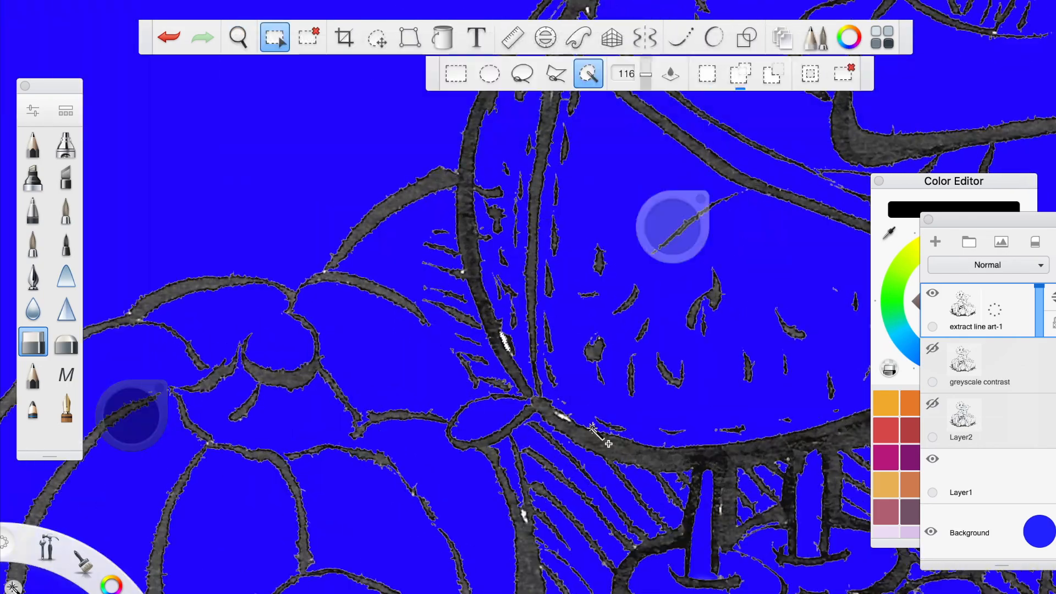
left_click(42, 348)
key("space")
left_click_drag(734, 408, 441, 304)
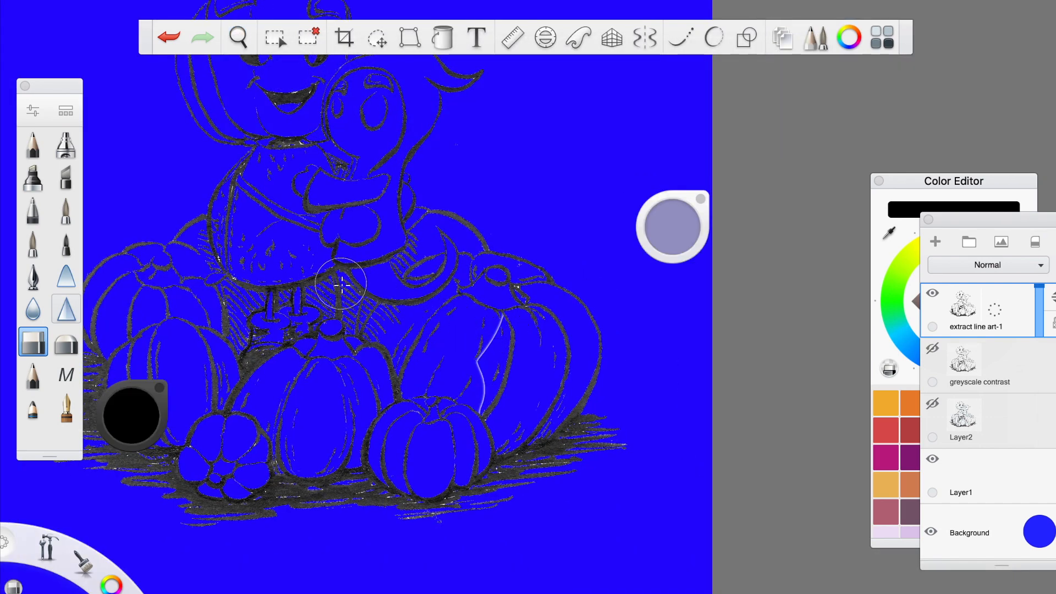
left_click(308, 37)
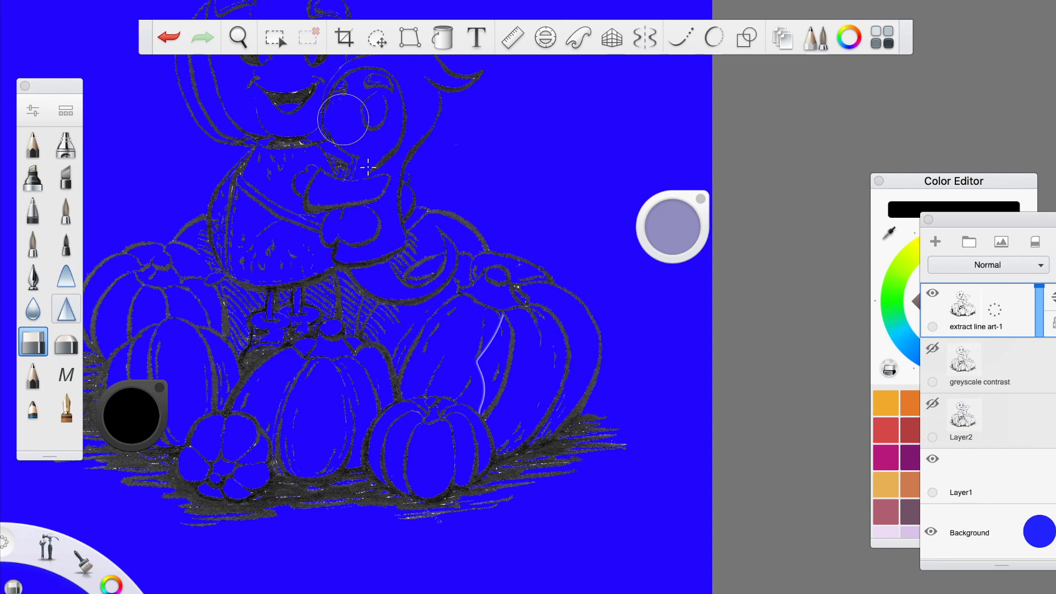
- Erase the stray white curved line inside the large right pumpkin with a small eraser, undoing the oversized first stroke
key("space")
left_click_drag(533, 333, 636, 314)
key("space")
left_click_drag(602, 375, 642, 335)
left_click_drag(564, 276, 499, 237)
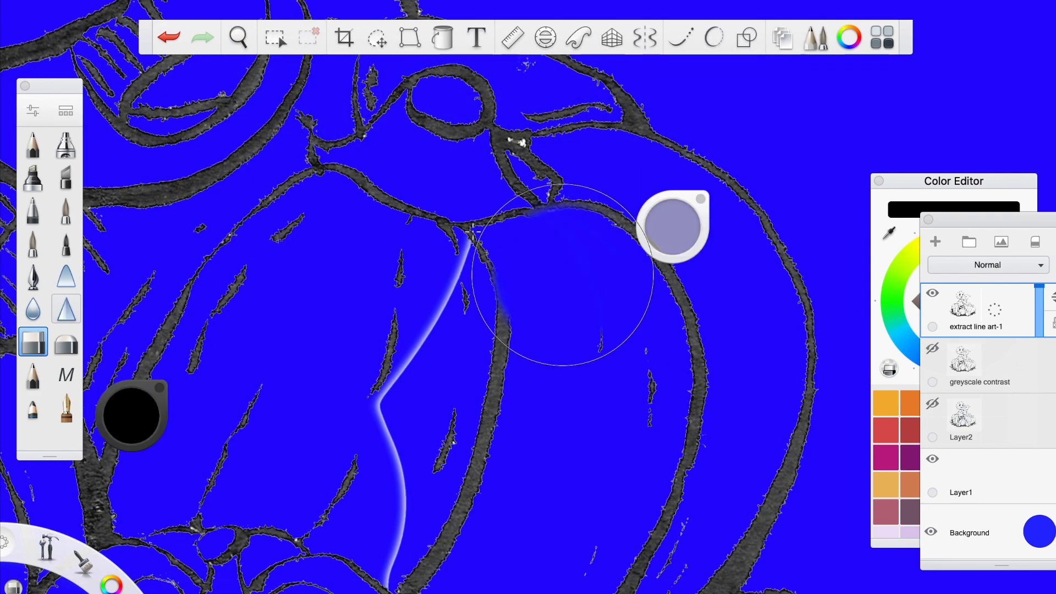
key("ctrl+z")
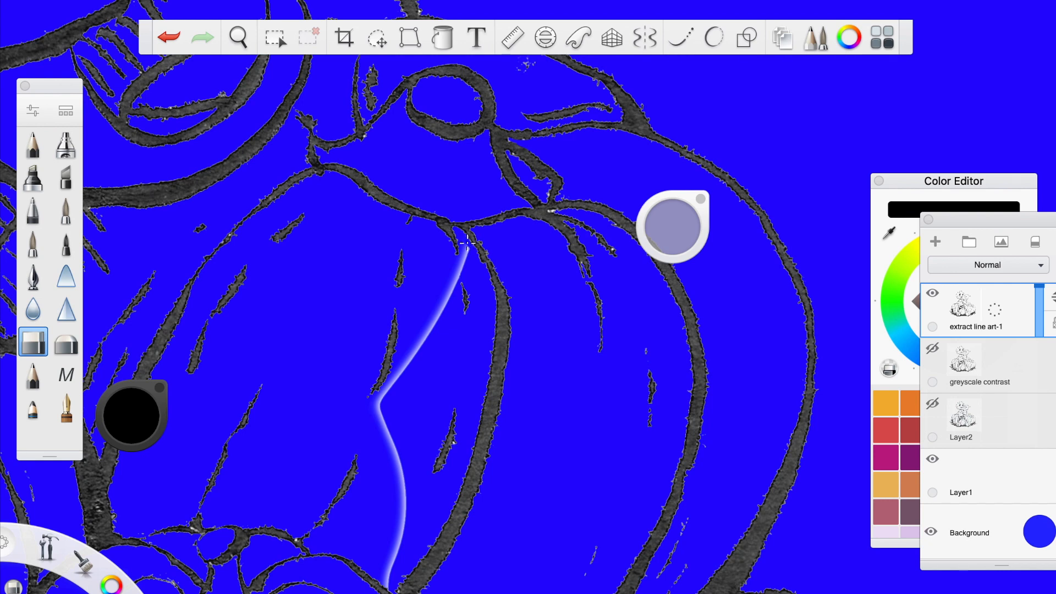
left_click_drag(464, 252, 462, 263)
left_click_drag(457, 280, 429, 339)
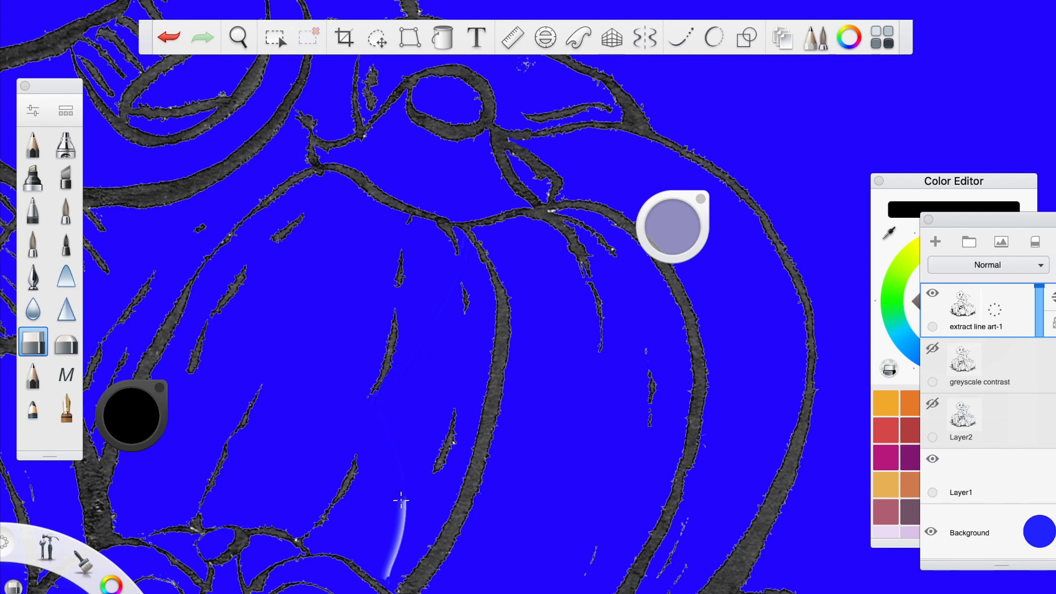
left_click_drag(402, 524, 394, 562)
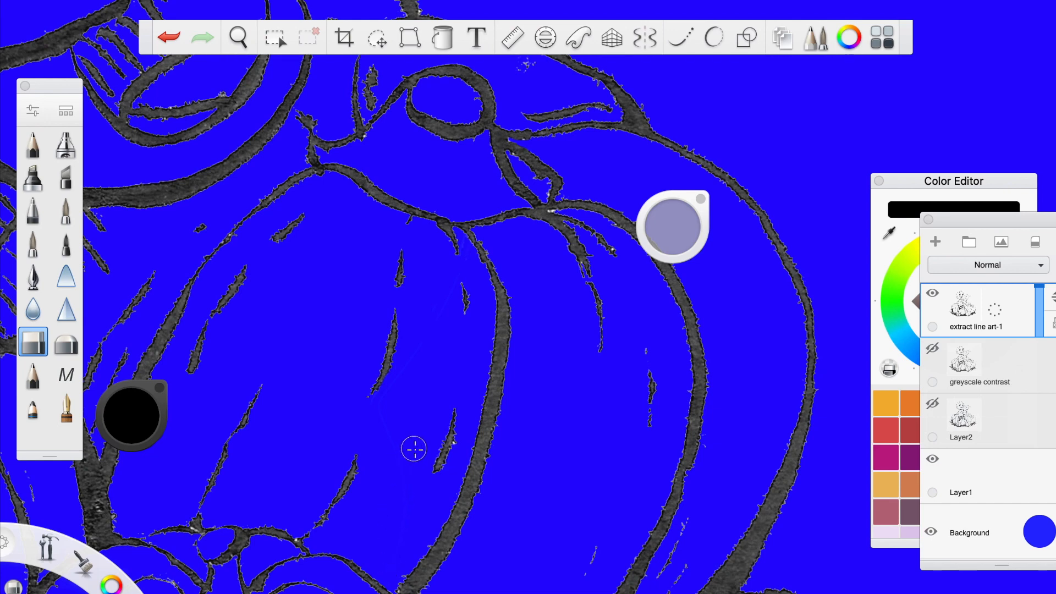
- Save the document with the cleaned-up extracted line art
key("space")
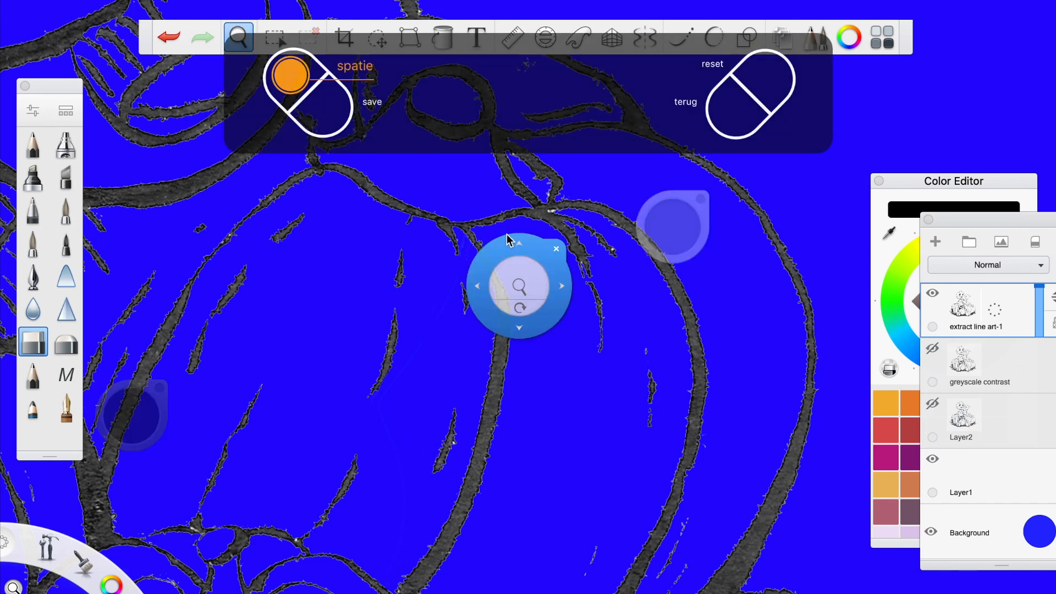
left_click_drag(493, 424, 487, 593)
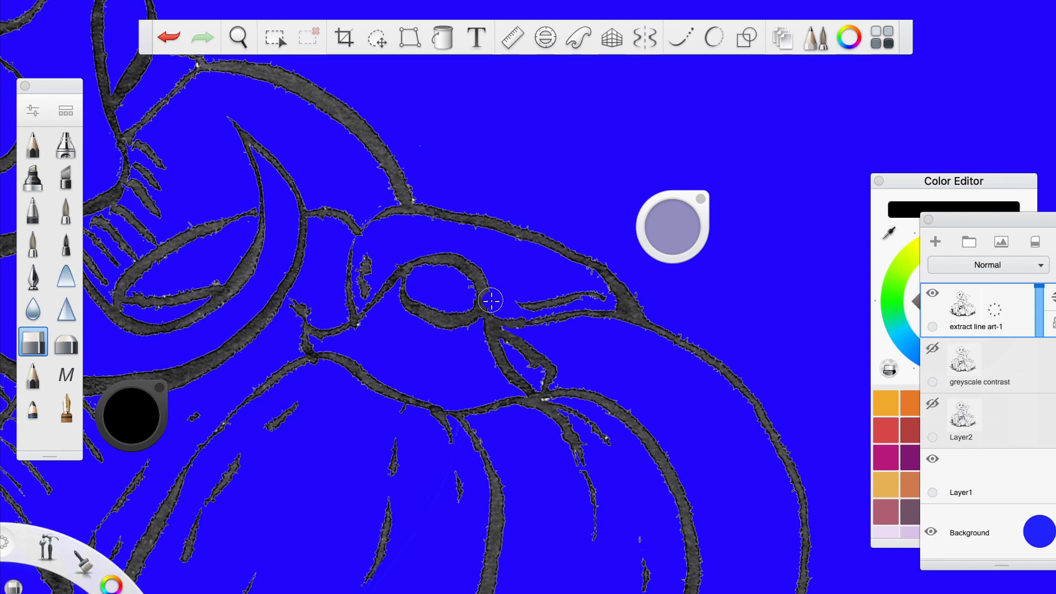
key("space")
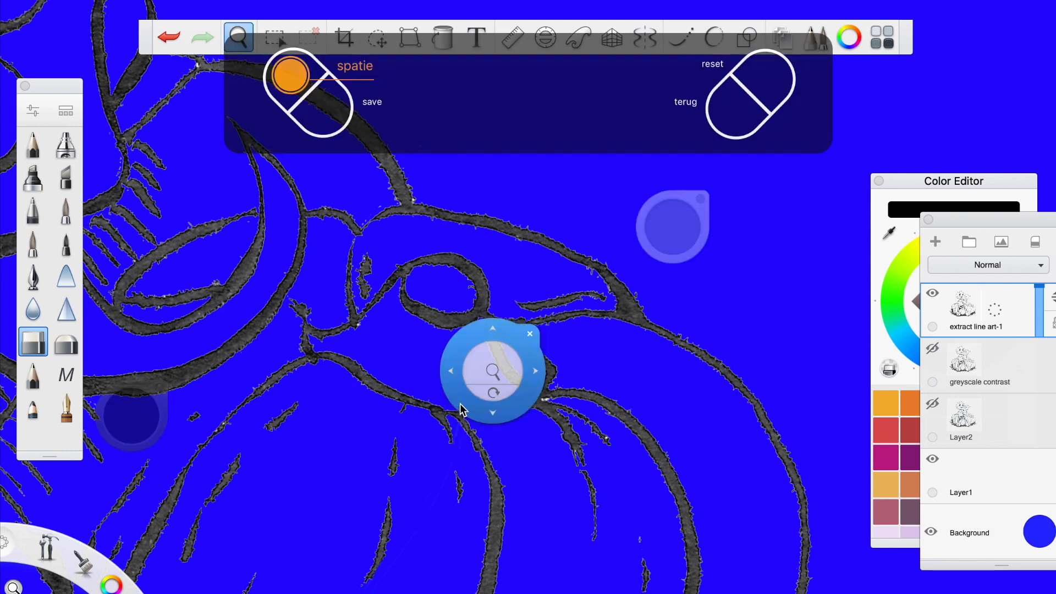
mouse_move(491, 391)
left_mouse_down()
mouse_move(448, 404)
mouse_move(381, 460)
mouse_move(403, 457)
left_mouse_up()
key("super+s")
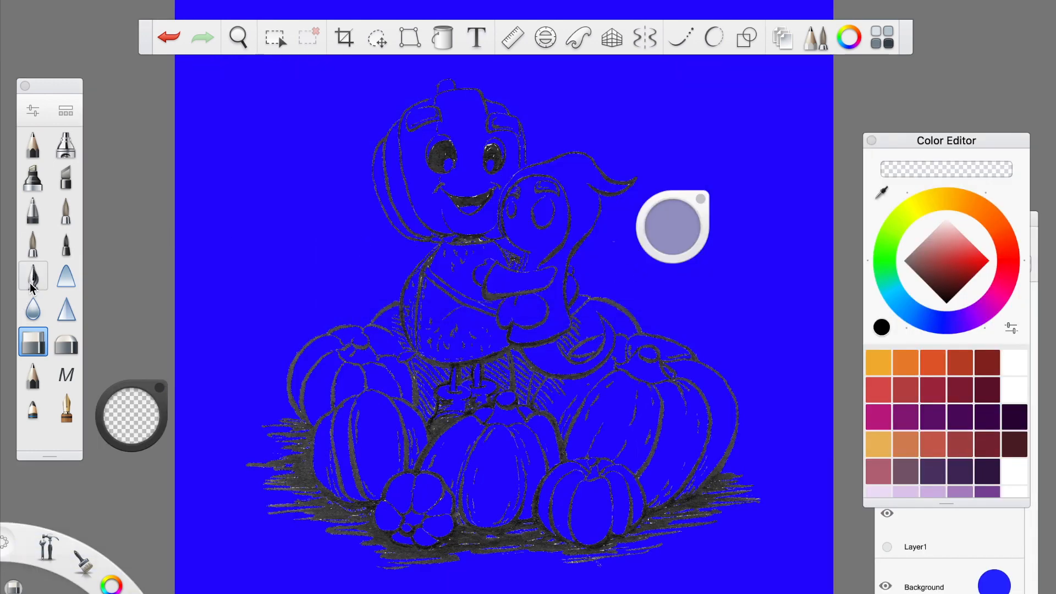
- Open the Brush Library and compare the Busted Fountain Pen, Perfect Ballpoint, Dry Marker and Copic Extra Broad Nib brushes
left_click(33, 277)
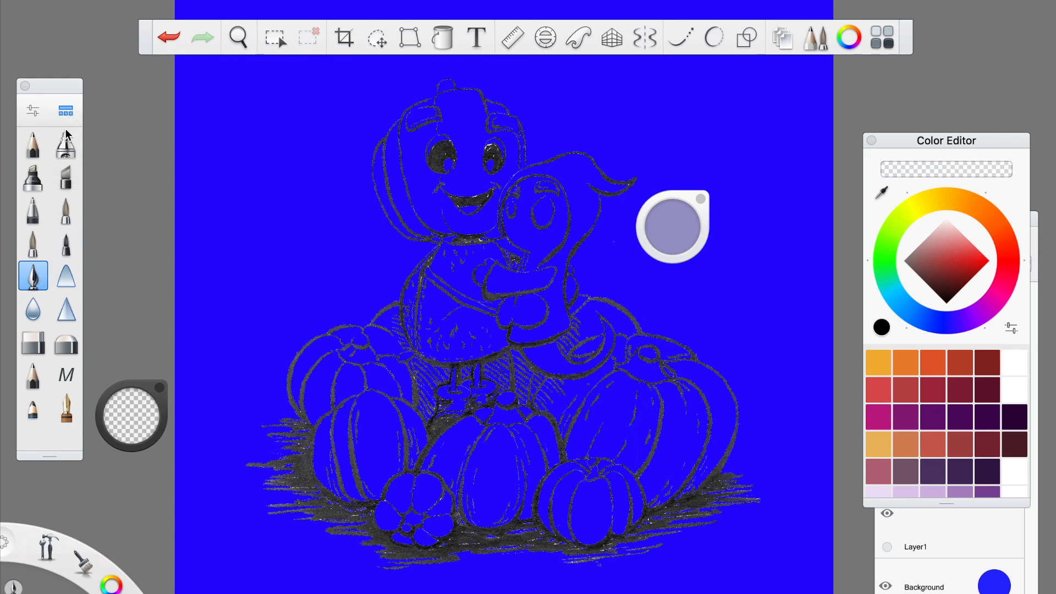
left_click(287, 294)
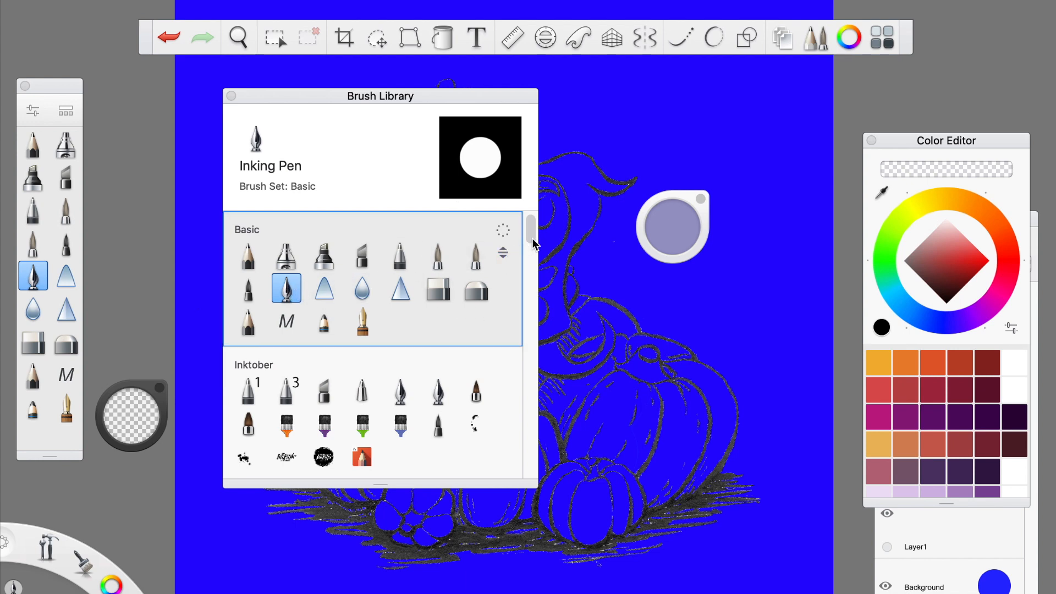
scroll(531, 239, "down", 5)
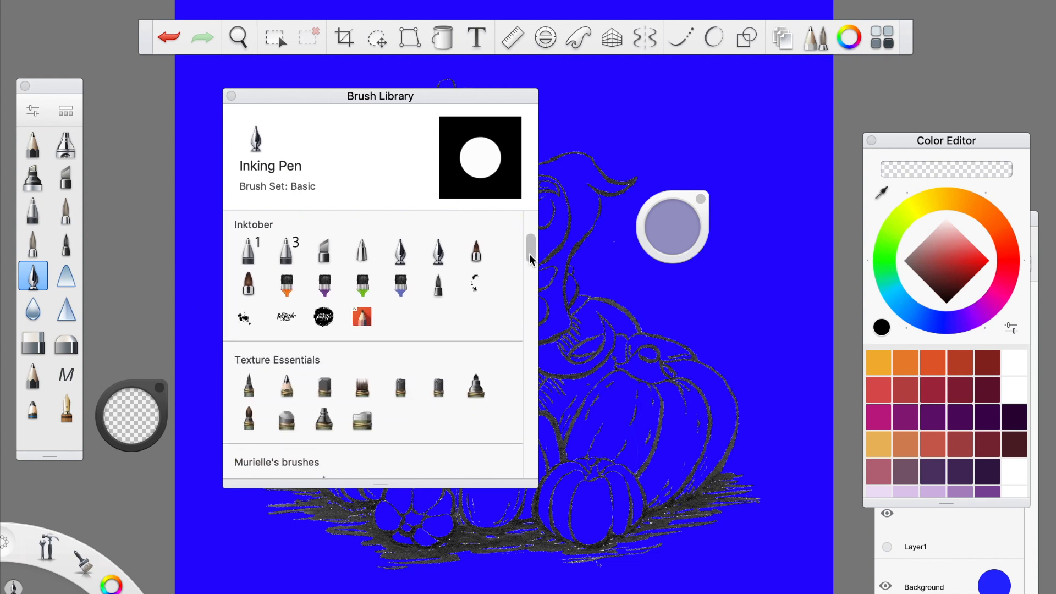
left_click(404, 255)
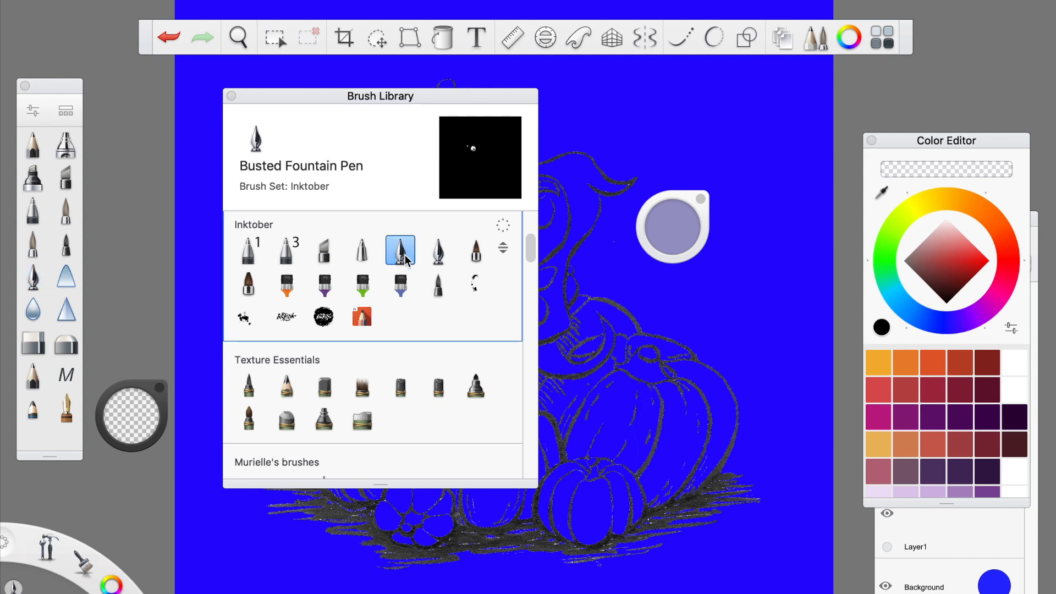
left_click(362, 252)
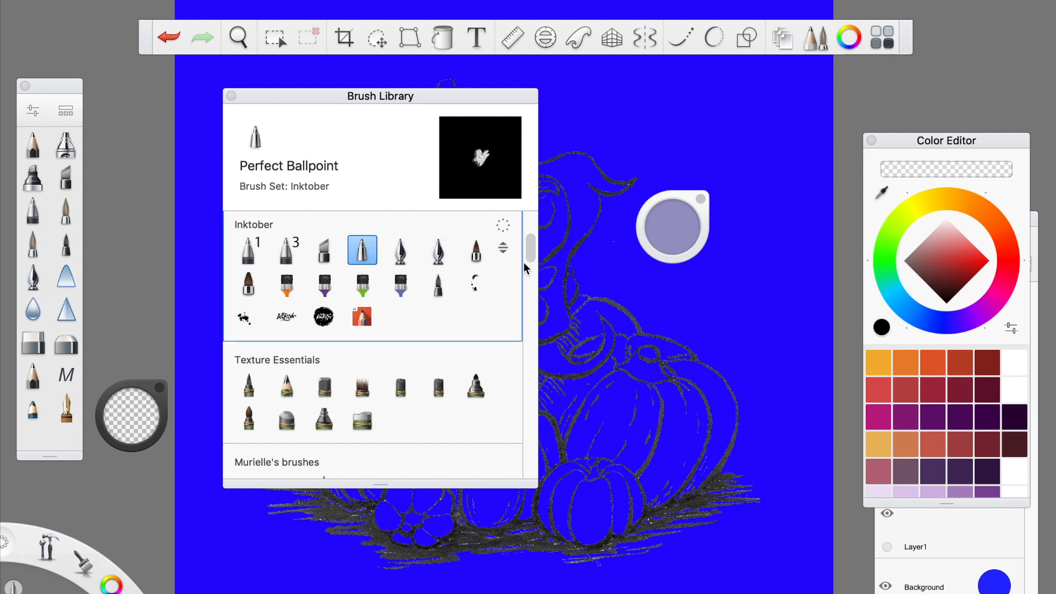
scroll(533, 264, "down", 2)
scroll(530, 268, "down", 2)
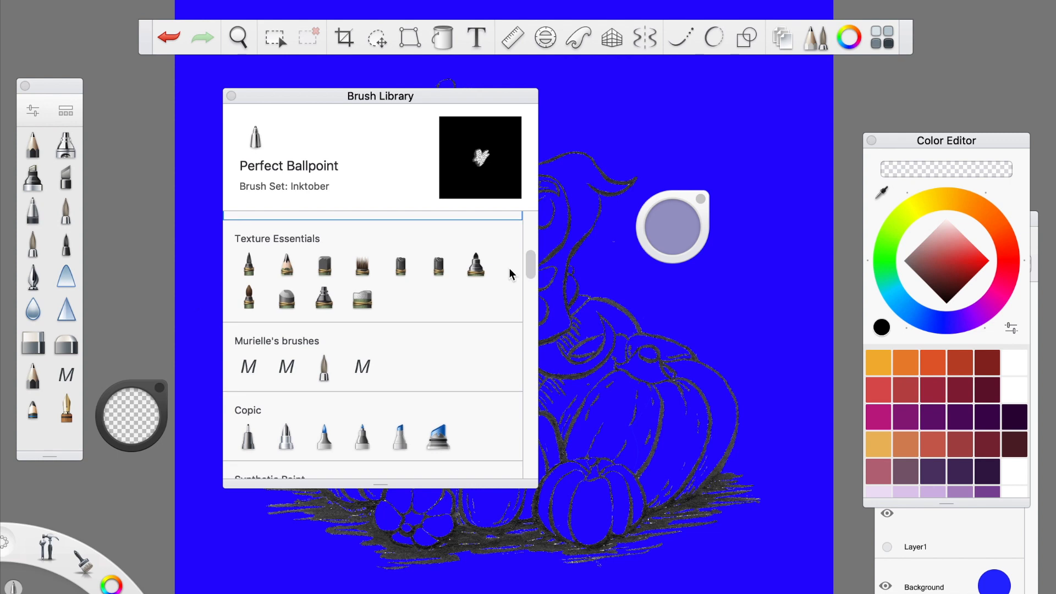
left_click(476, 264)
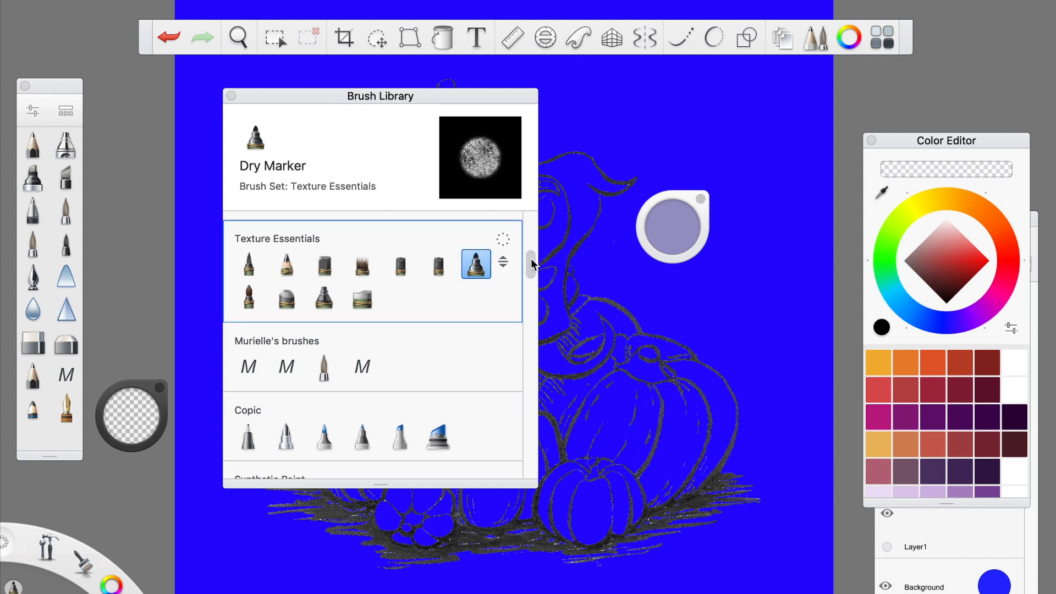
scroll(531, 262, "down", 1)
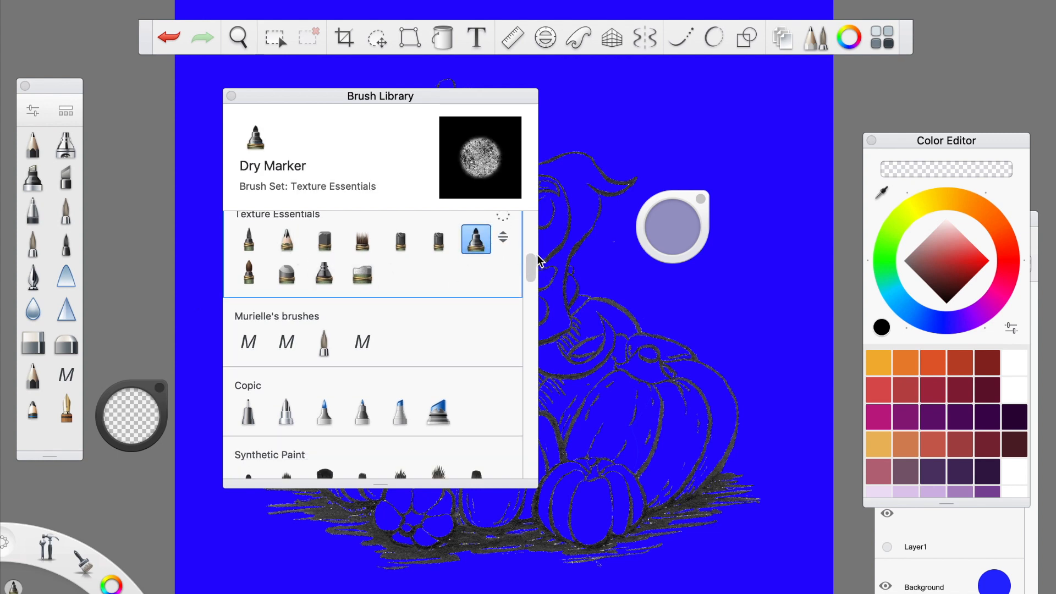
left_click(436, 411)
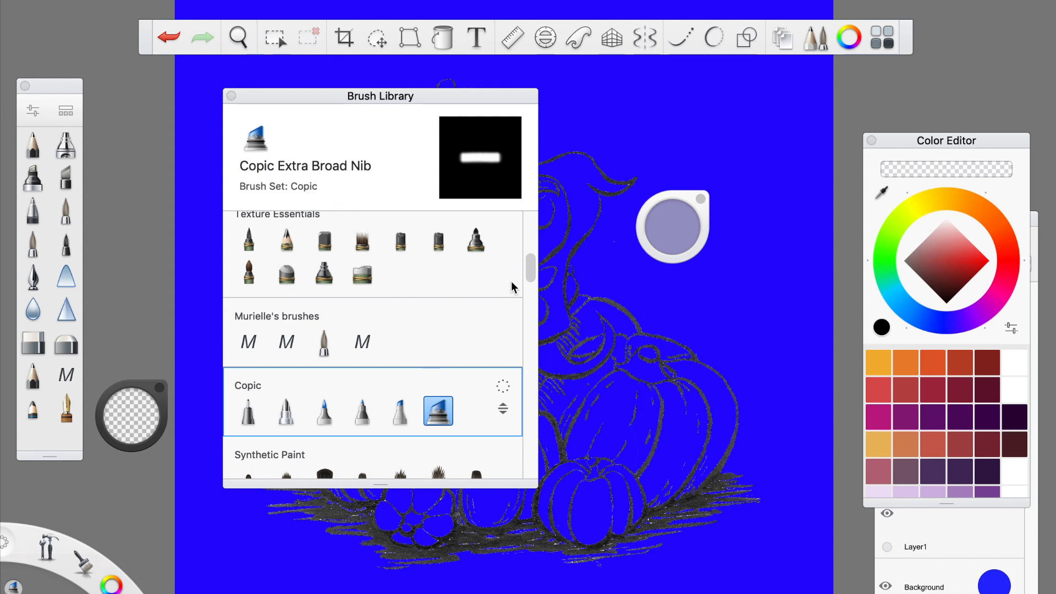
- Choose the Marker Large brush from the Traditional set, close the Brush Library, and set the drawing colour to black
left_click_drag(532, 267, 529, 325)
left_click(478, 331)
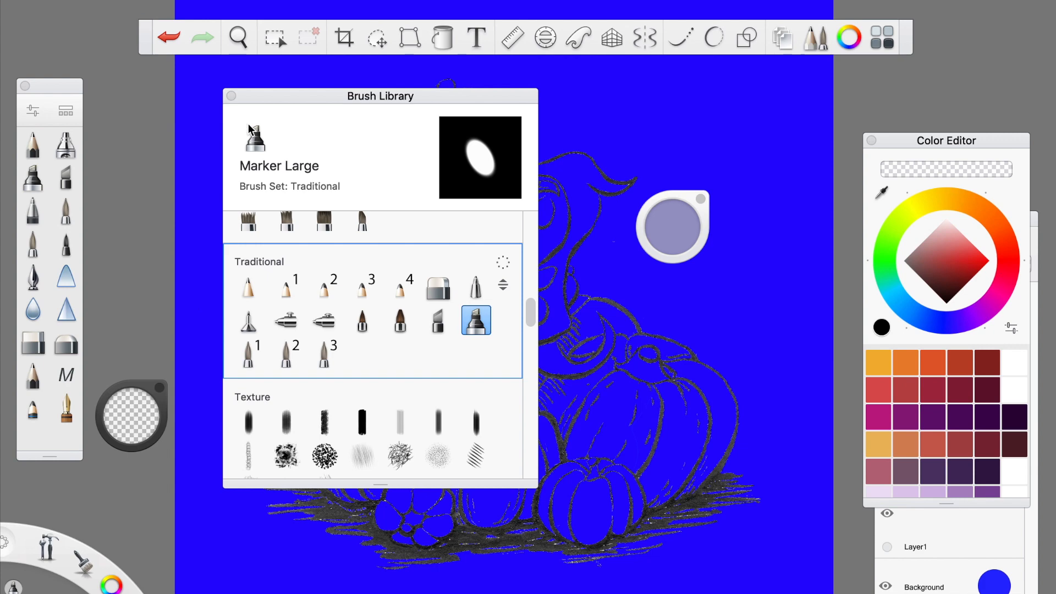
left_click(231, 97)
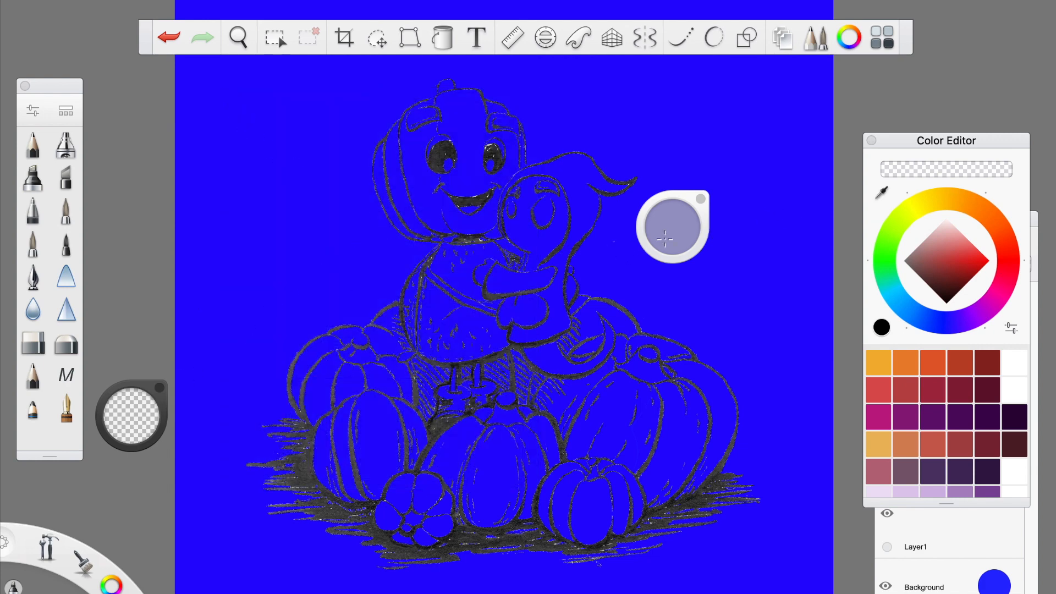
left_click(881, 328)
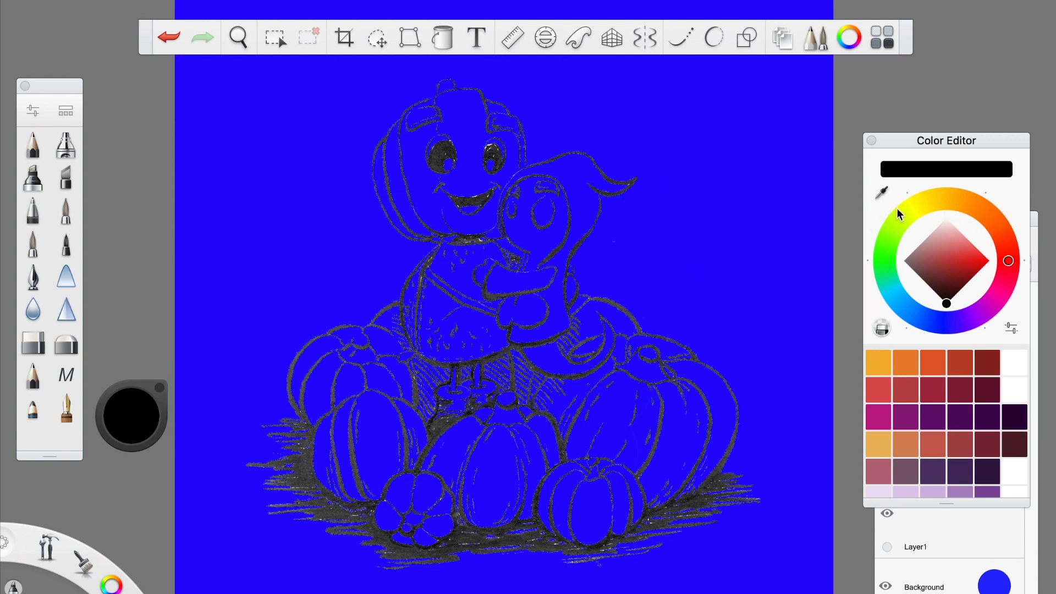
- Duplicate the extract line art-1 layer as "clean line art" and paint over all its grey lines in solid black with the marker
left_click_drag(992, 147, 964, 147)
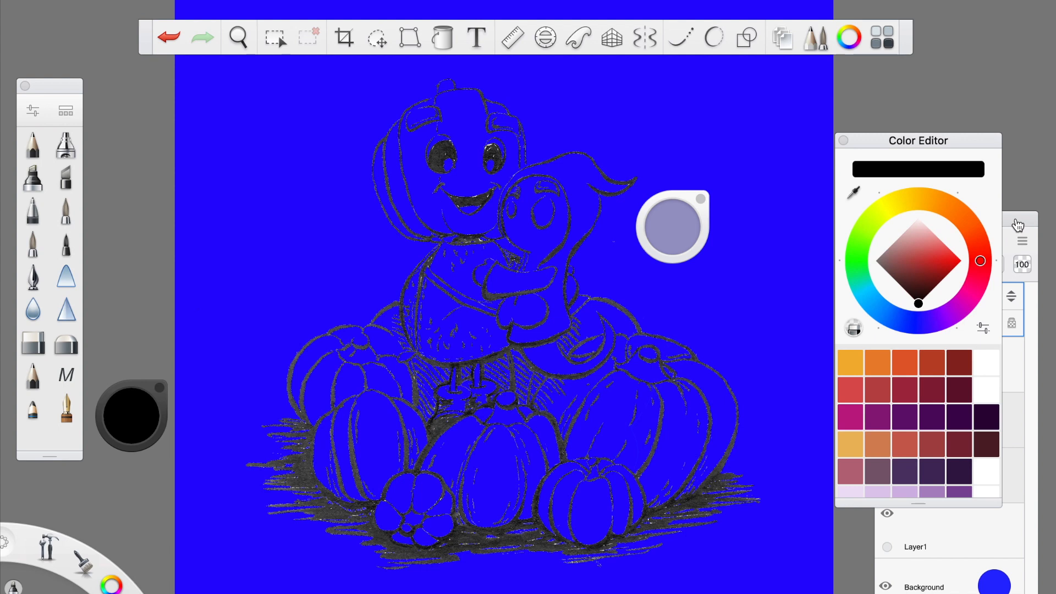
left_click(1015, 226)
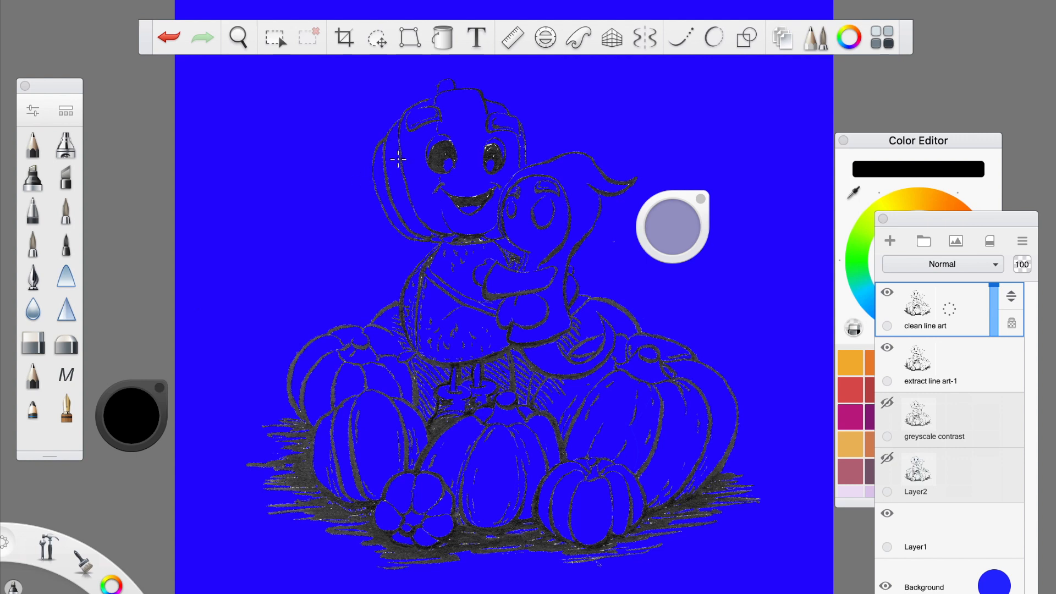
left_click(397, 159)
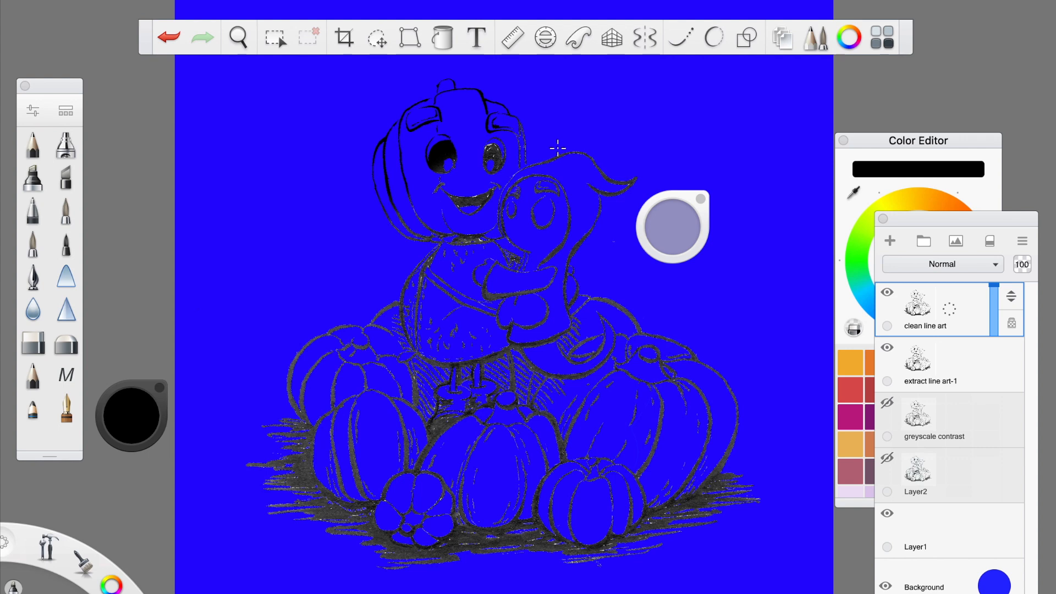
left_click(534, 154)
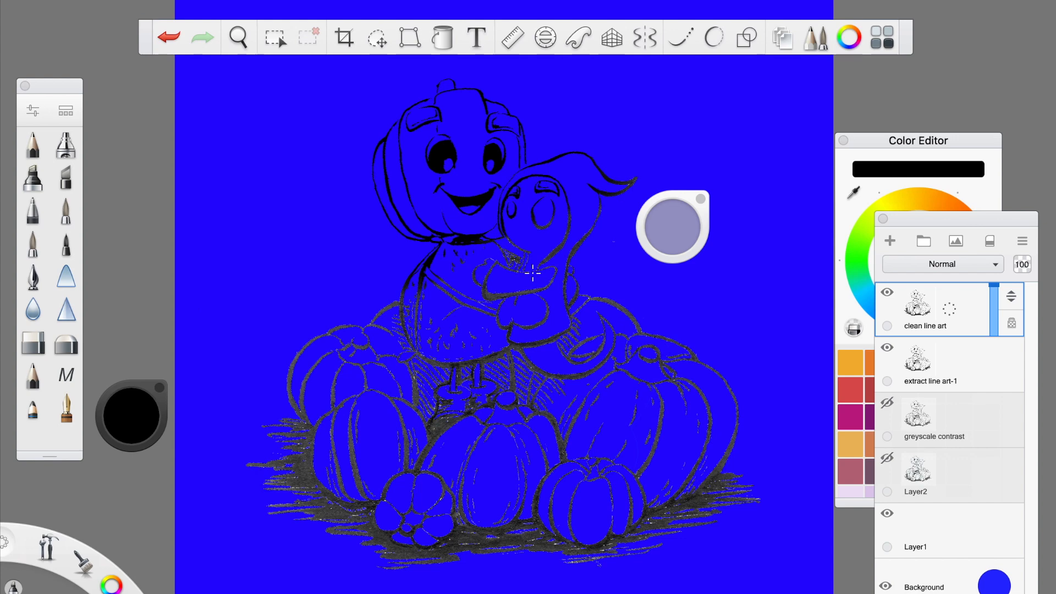
left_click(531, 273)
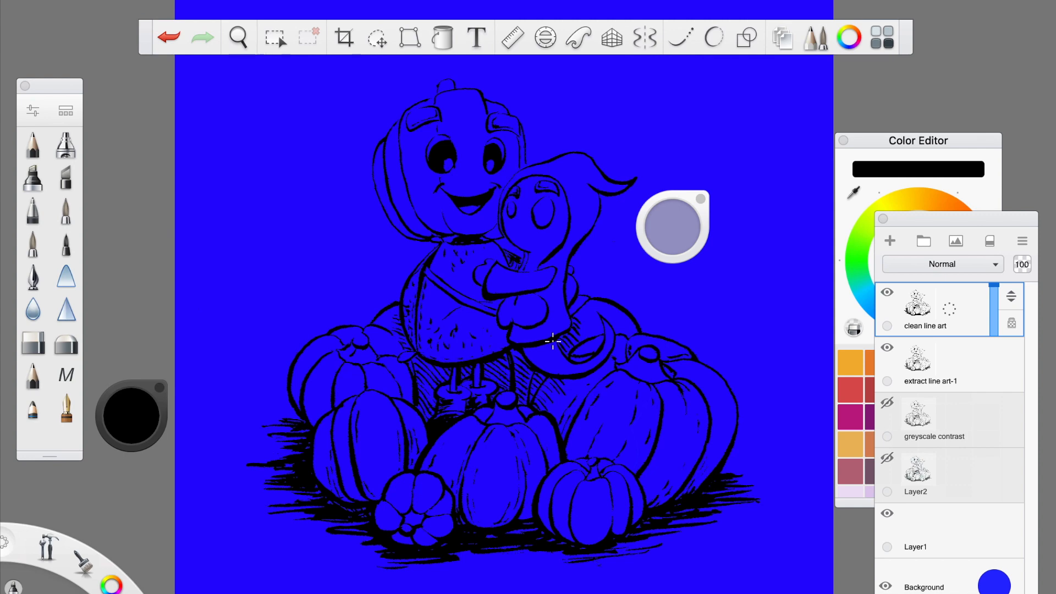
- Change the background colour from blue to white and save the finished line art
key("space")
left_click_drag(505, 325, 496, 363)
key("space")
left_click_drag(683, 200, 197, 188)
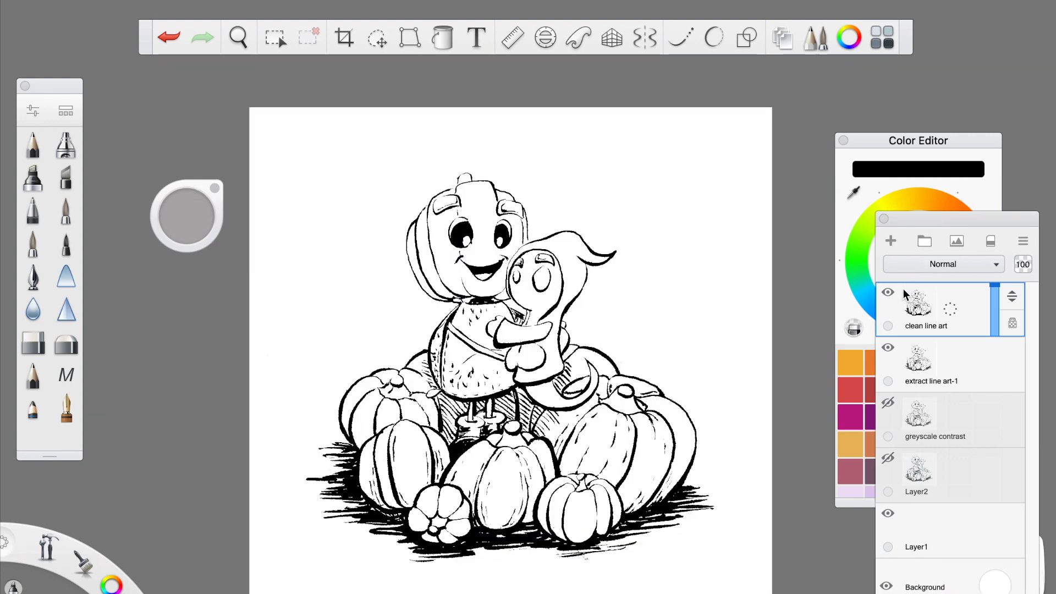
key("ctrl+s")
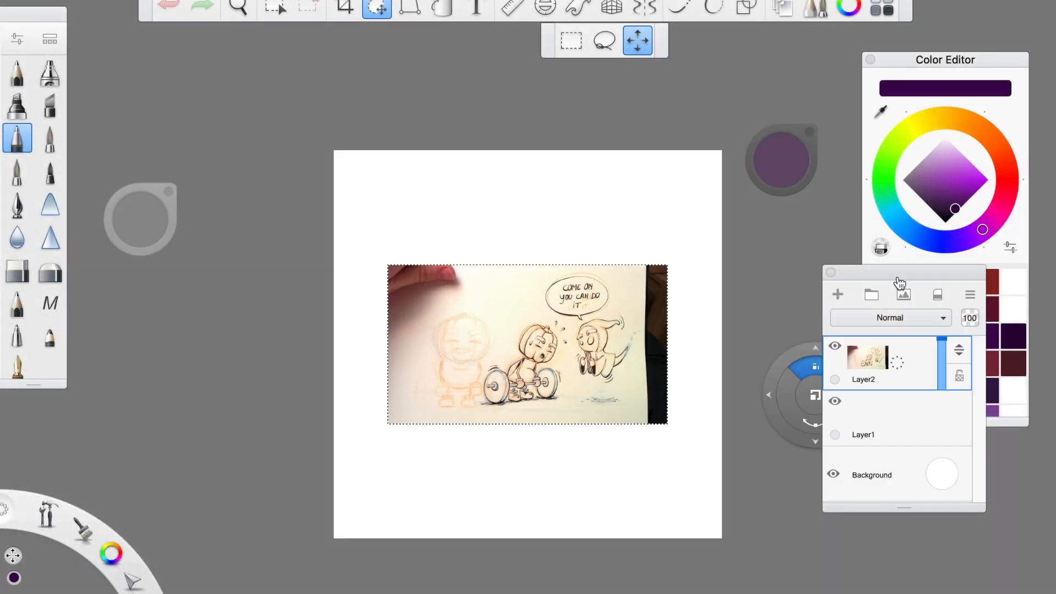
- Enlarge the imported barbell sketch photo past the canvas sides, centre its two characters on the canvas, and finish the transform
left_click_drag(897, 276, 880, 265)
left_click_drag(494, 333, 538, 337)
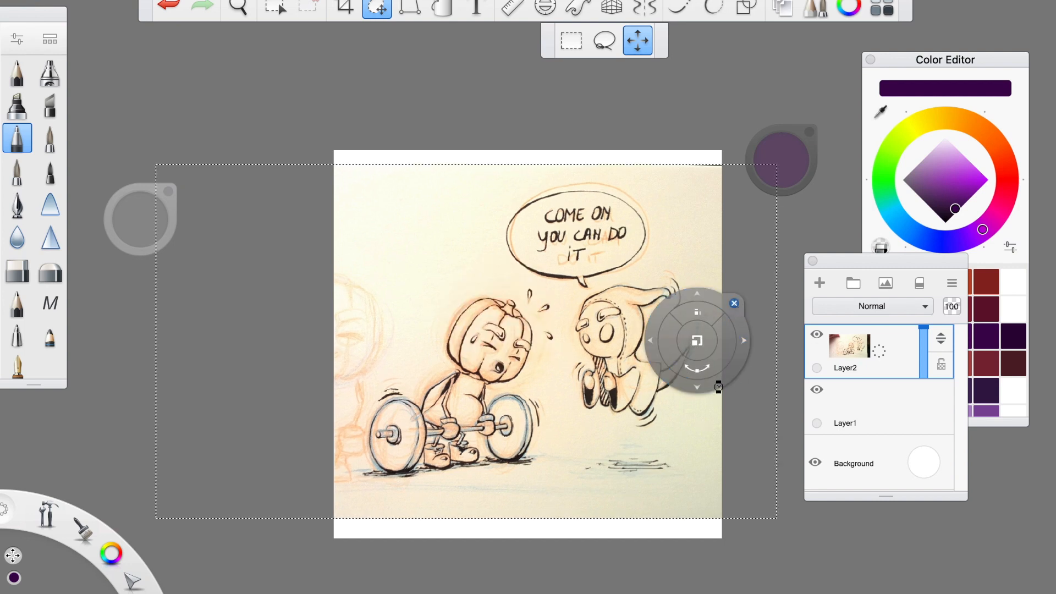
key("Escape")
- Name the imported sketch layer "original" and make a duplicate of it named "grey"
double_click(882, 355)
type("original")
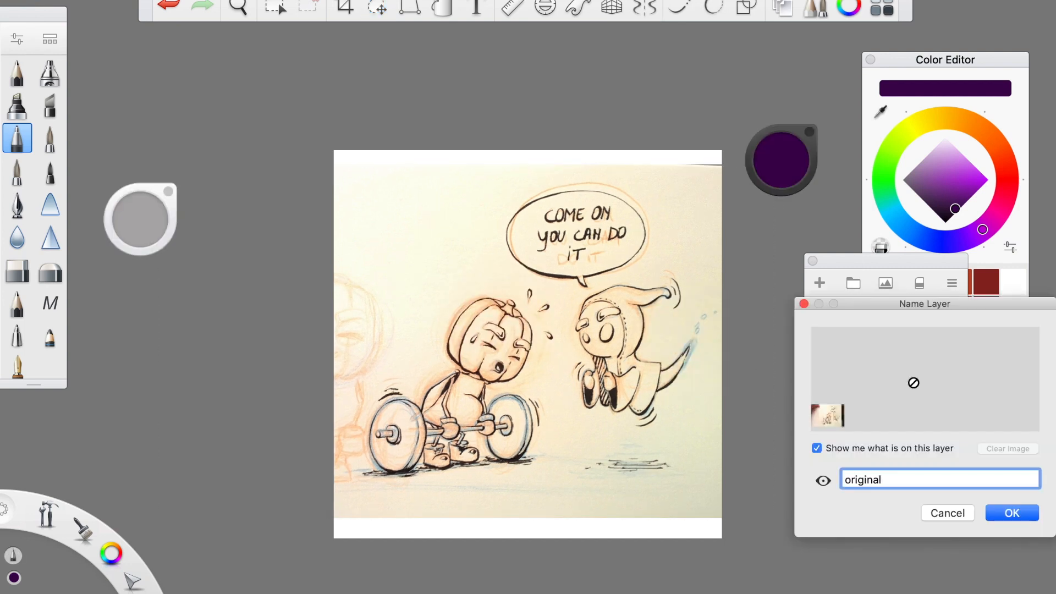
key("Return")
left_click_drag(879, 352, 926, 351)
type("grey")
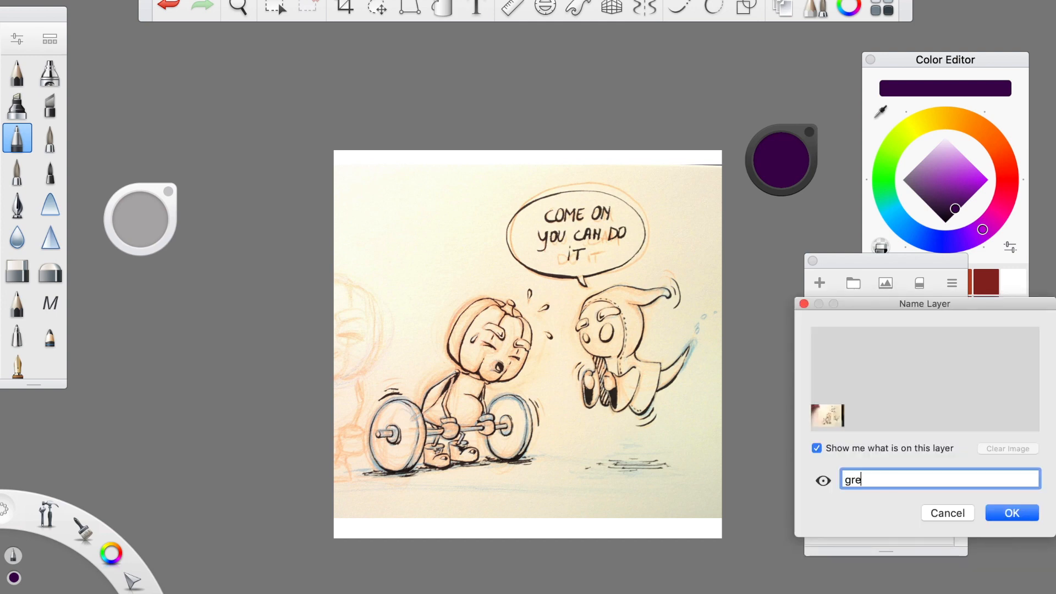
left_click(1006, 512)
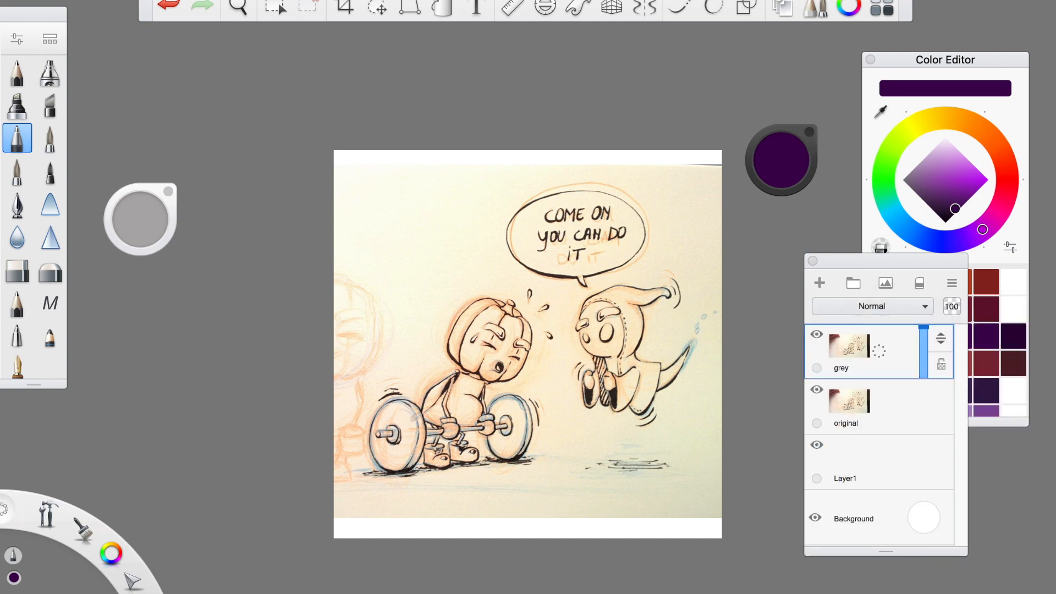
- Convert the duplicated sketch layer to grayscale and rename it "gray contrast"
left_click(166, 1)
mouse_move(211, 1)
mouse_move(242, 78)
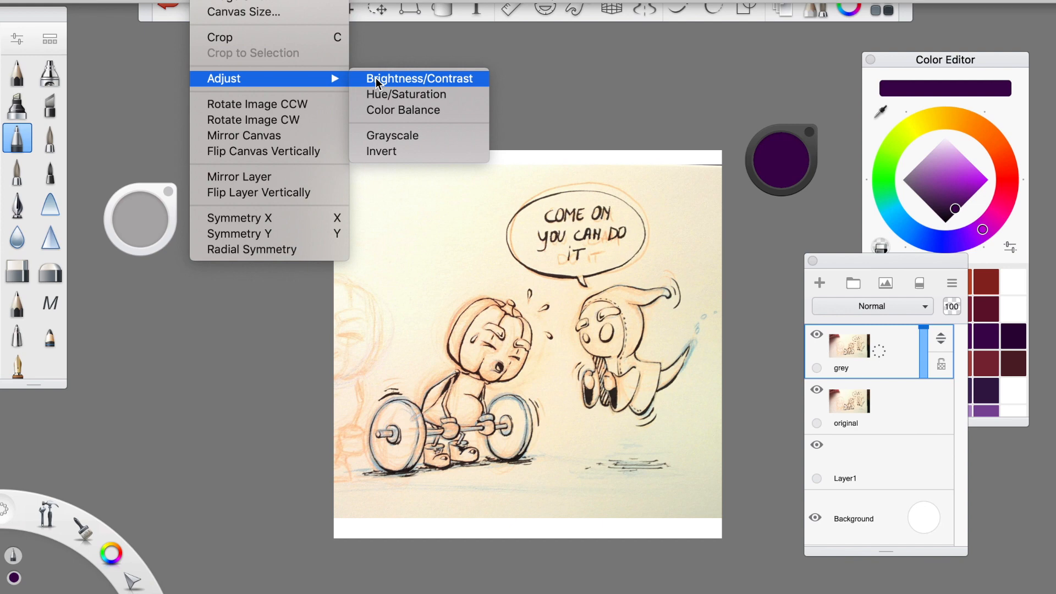
left_click(419, 137)
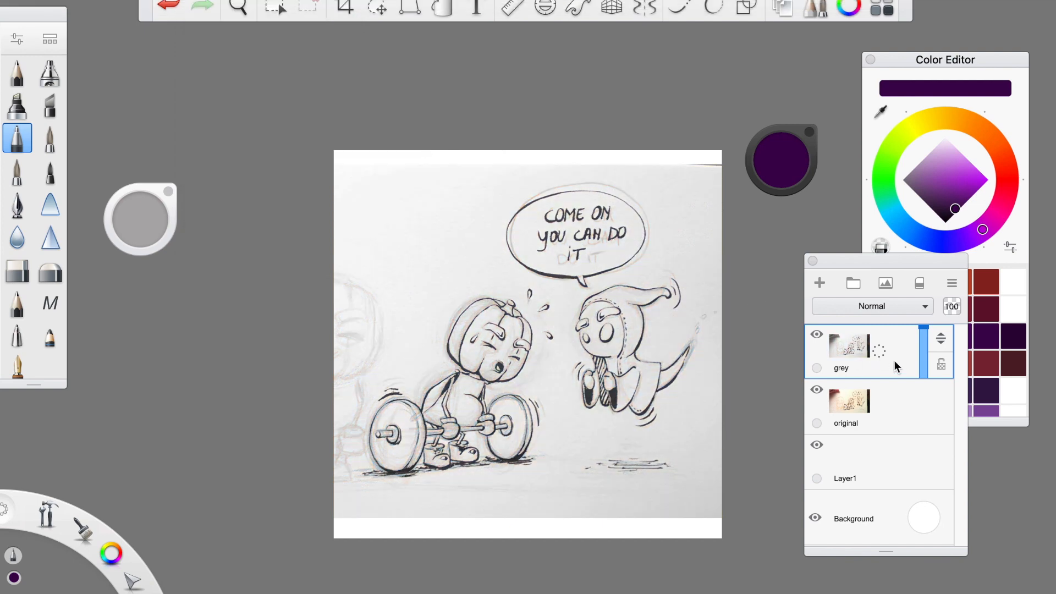
double_click(883, 359)
left_click(859, 480)
key("BackSpace")
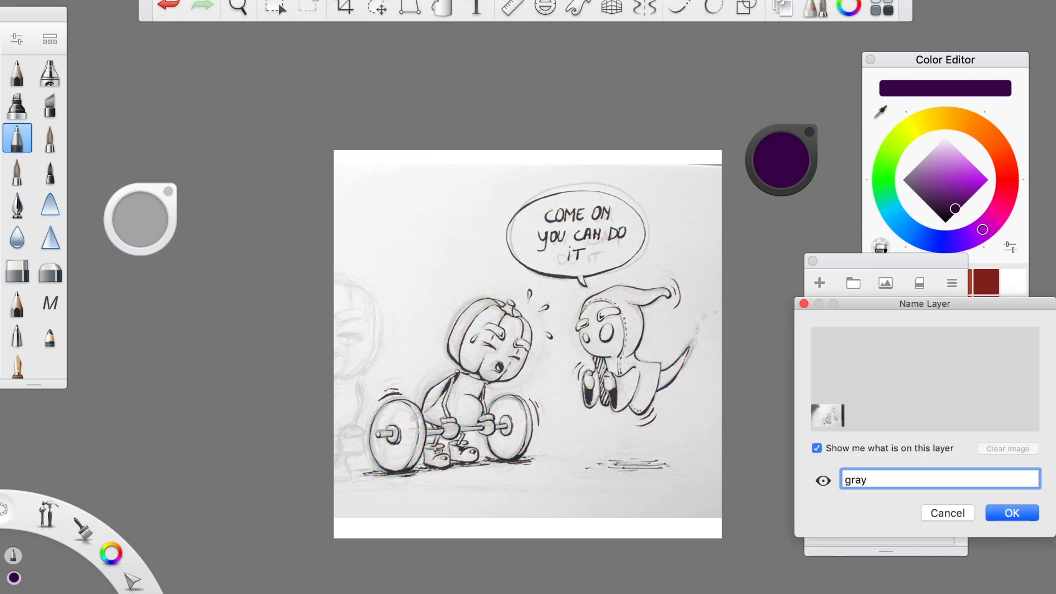
key("Return")
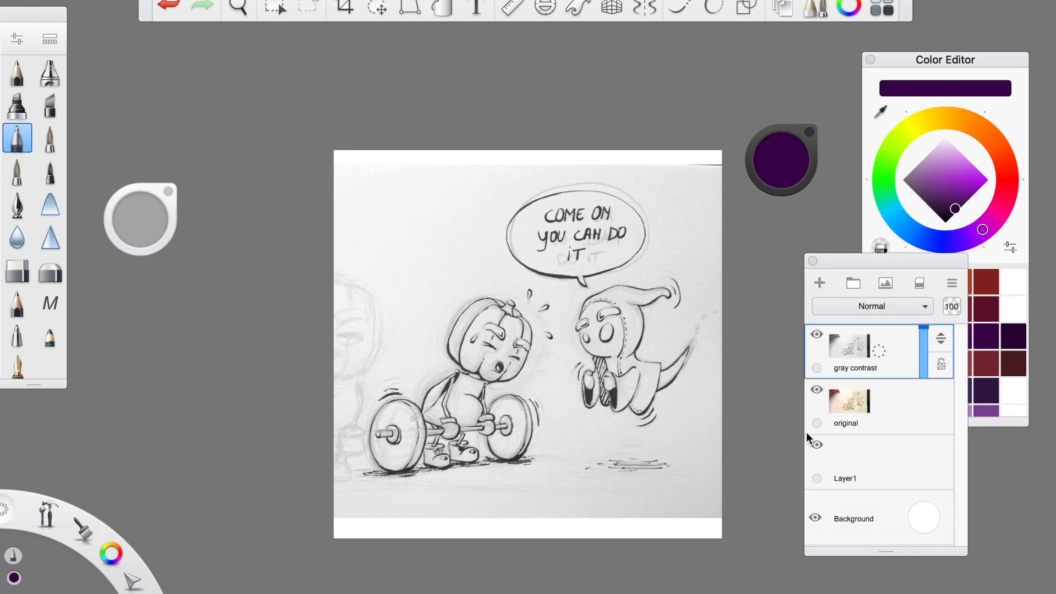
- Adjust the gray contrast layer's Brightness/Contrast with brightness at 0 and contrast at 100, and apply it
key("space")
left_click_drag(516, 334, 535, 304)
left_click_drag(569, 343, 534, 309)
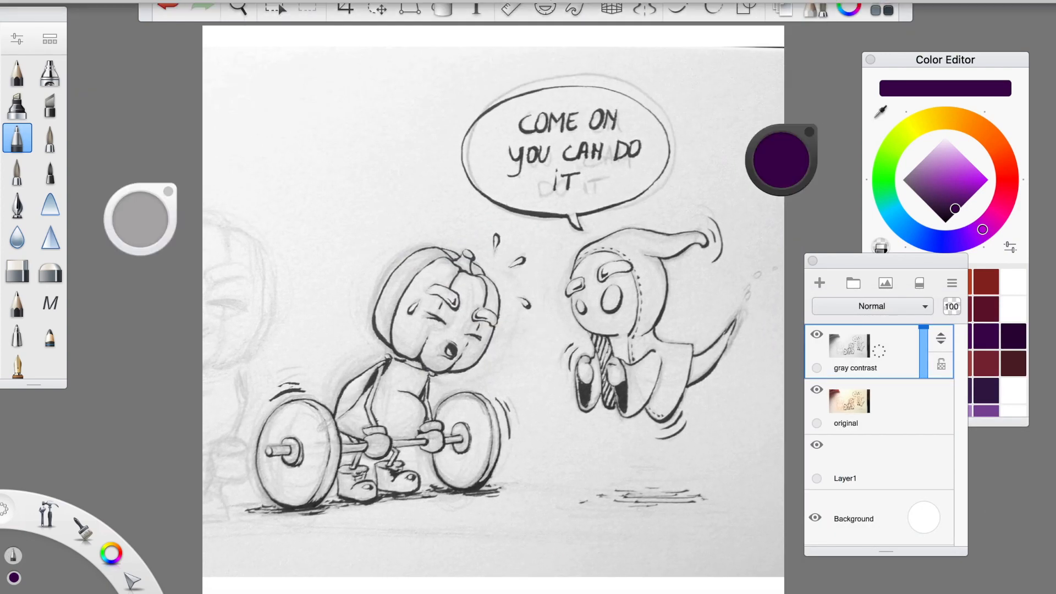
left_click(213, 1)
left_click(419, 79)
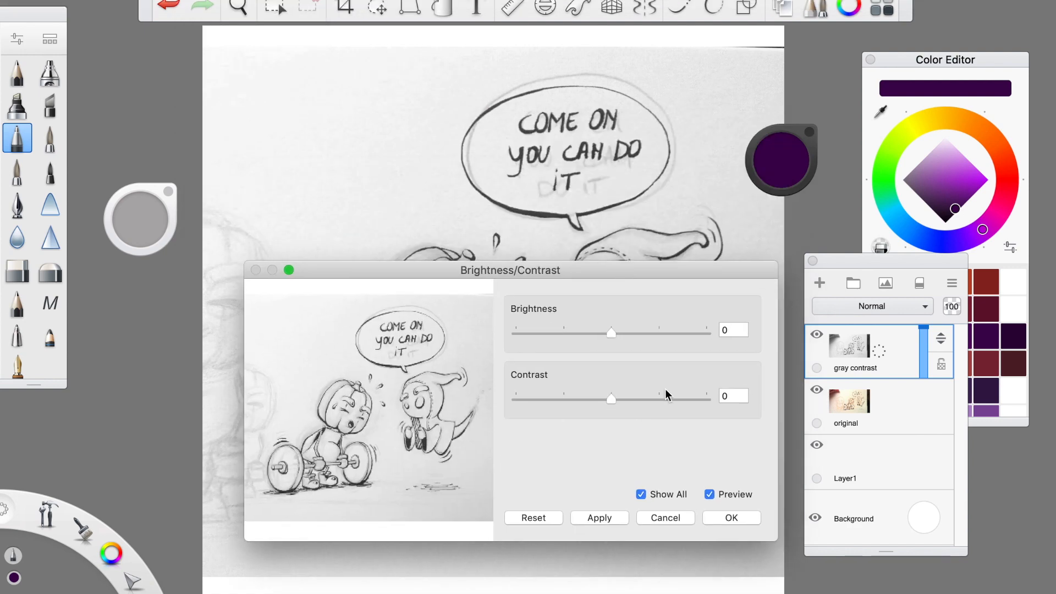
left_click_drag(247, 261, 4, 47)
left_click_drag(444, 57, 464, 59)
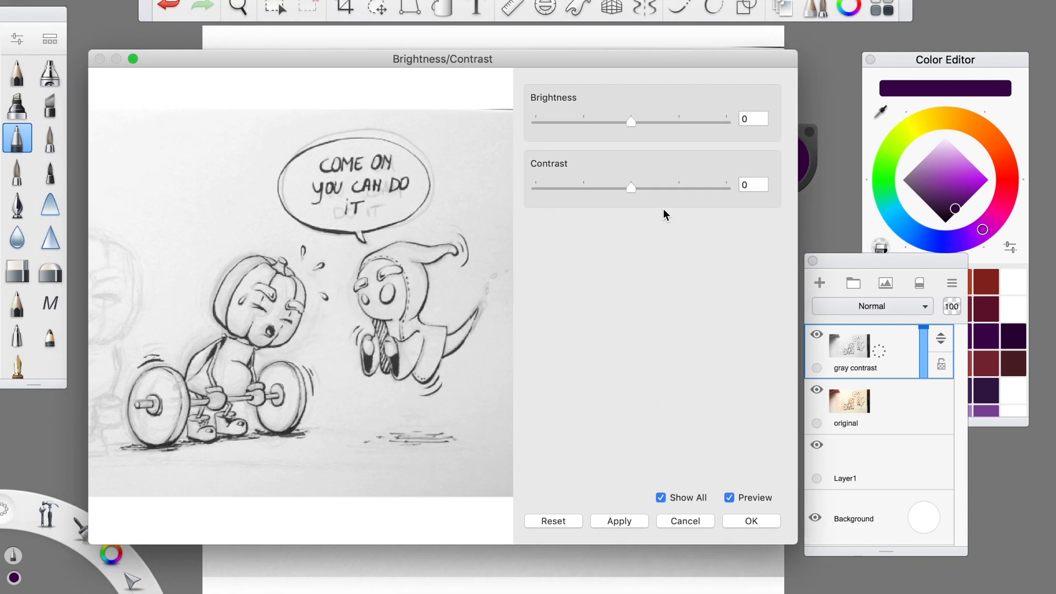
left_click_drag(641, 188, 731, 193)
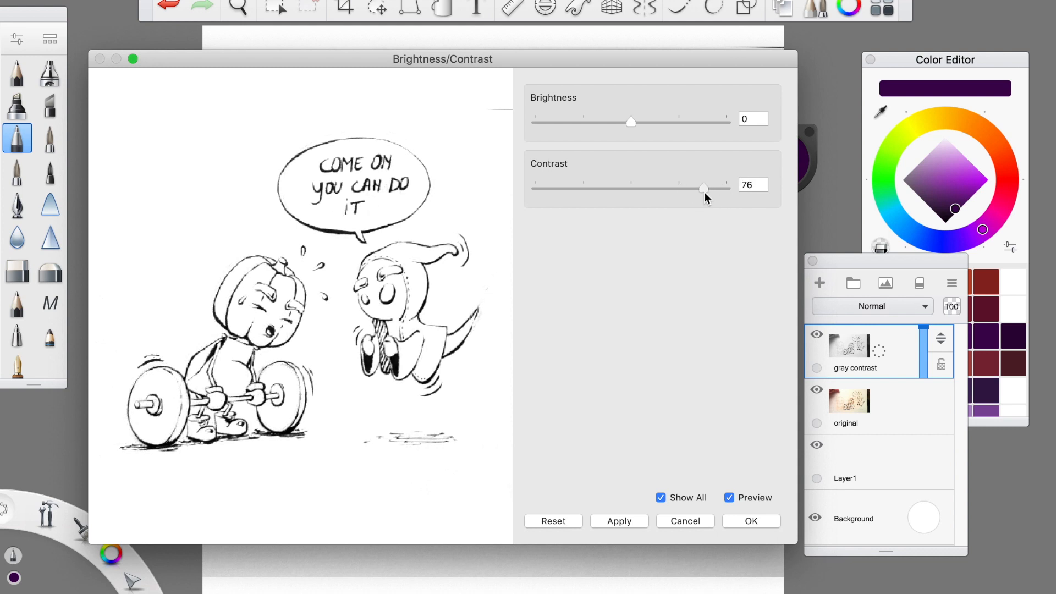
mouse_move(692, 193)
left_mouse_down()
mouse_move(727, 193)
mouse_move(656, 189)
left_mouse_up()
mouse_move(637, 125)
left_mouse_down()
mouse_move(661, 127)
mouse_move(644, 127)
left_mouse_up()
left_click_drag(656, 189, 741, 186)
left_click_drag(652, 122, 636, 124)
left_click(630, 522)
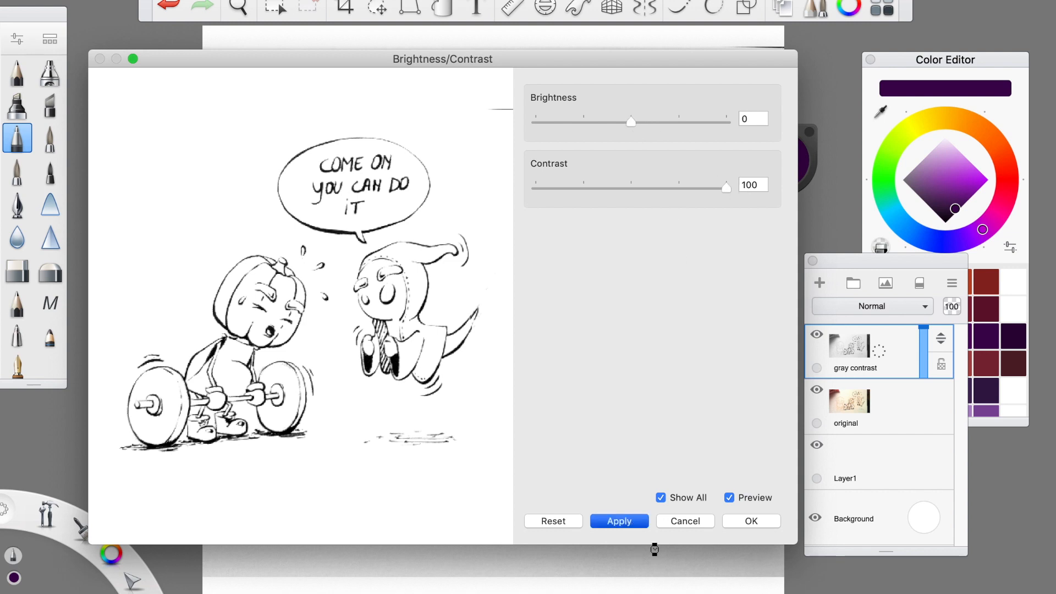
left_click(758, 526)
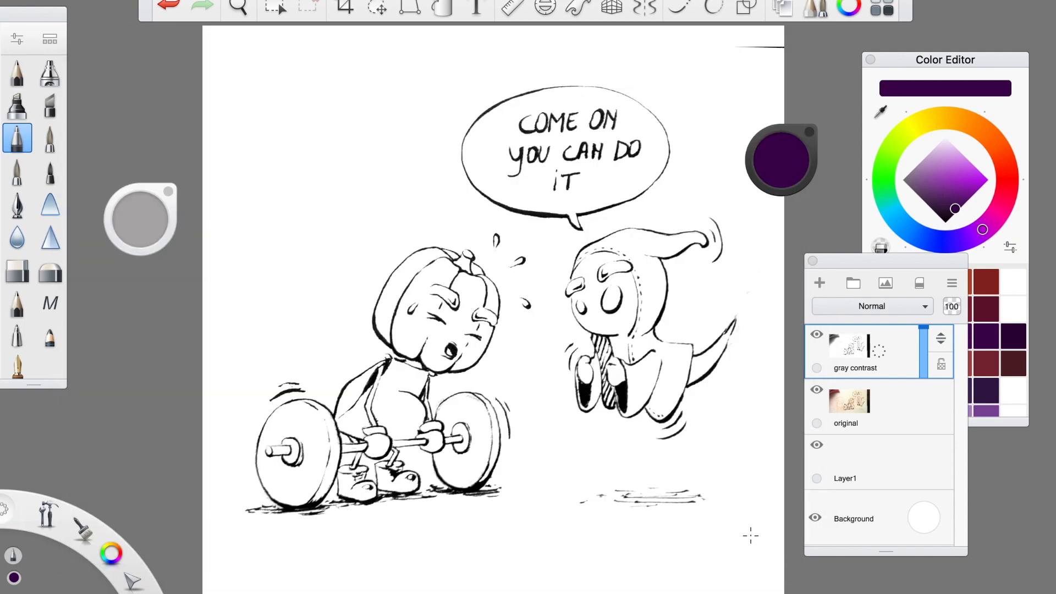
- Duplicate the gray contrast layer and name the copy "cleaned up"
left_click_drag(879, 350, 926, 350)
type("clean")
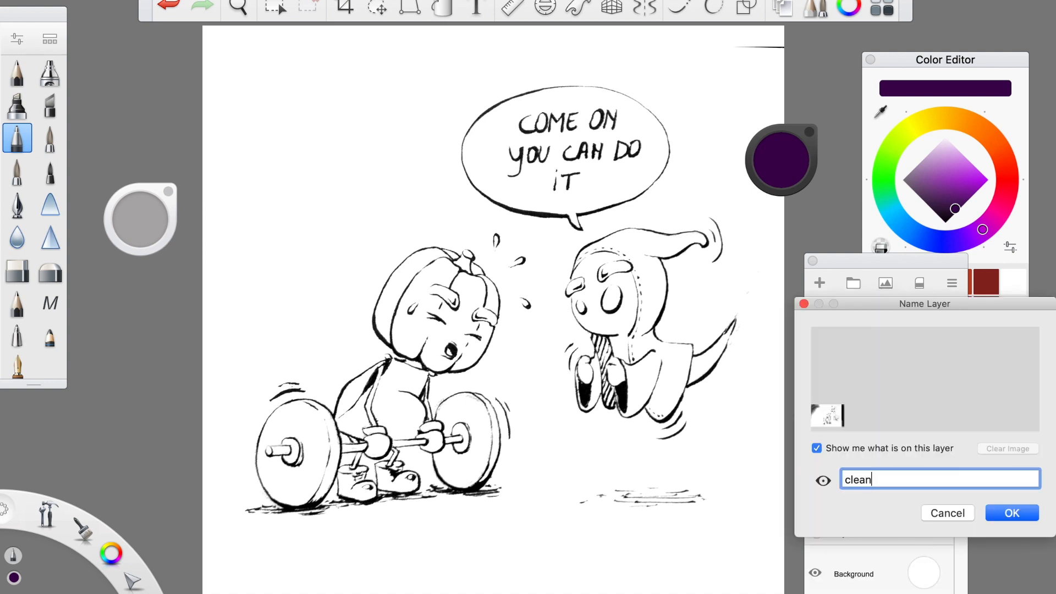
left_click(1008, 517)
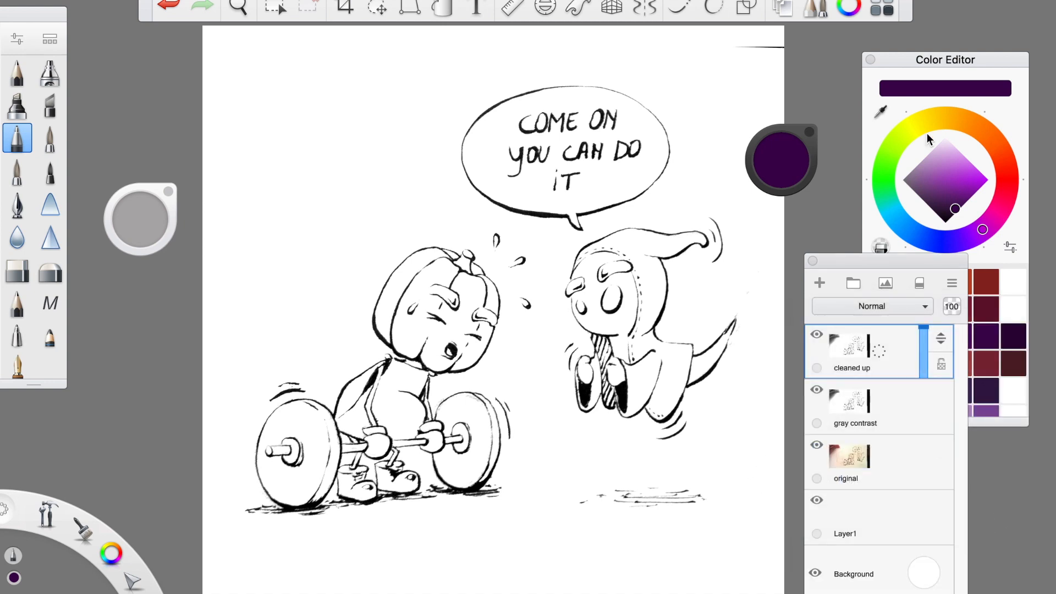
- Set the drawing colour to white, choose the inking pen brush, and adjust its size near the pumpkin character's hand
left_click_drag(979, 59, 984, 51)
left_click(1018, 274)
key("space")
left_click_drag(378, 406, 516, 368)
left_click_drag(453, 431, 622, 249)
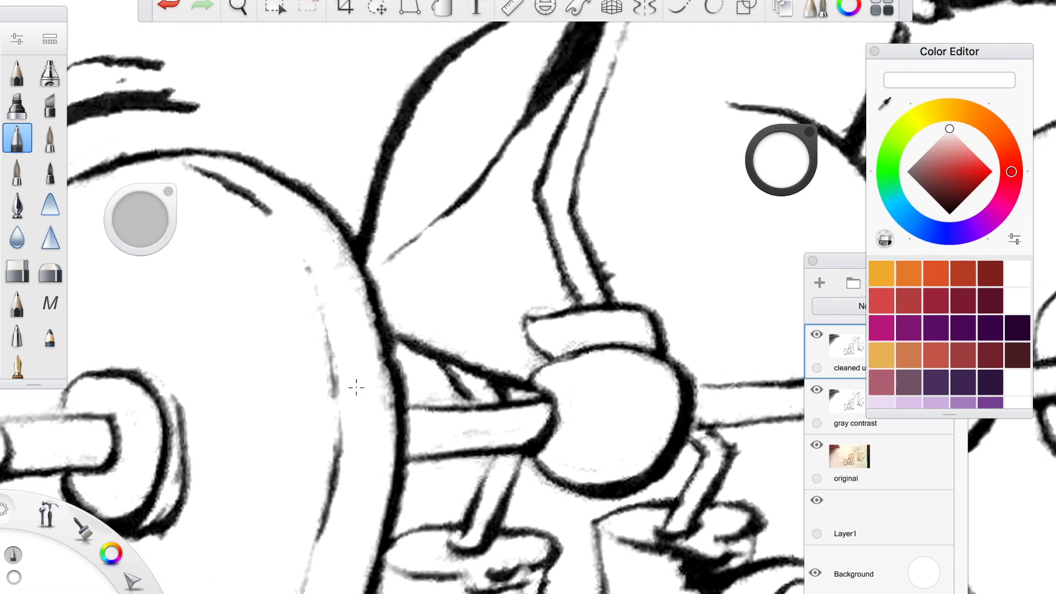
left_click(17, 203)
mouse_move(128, 239)
left_mouse_down()
mouse_move(231, 208)
mouse_move(57, 234)
mouse_move(557, 274)
mouse_move(277, 257)
left_mouse_up()
left_click_drag(578, 270, 420, 288)
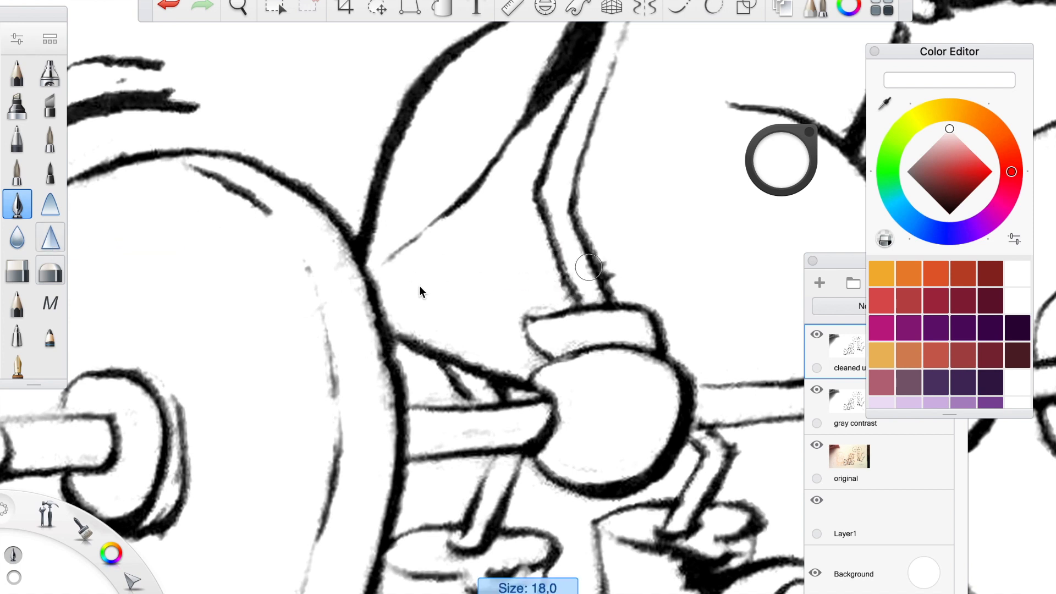
left_click_drag(602, 266, 574, 272)
- Paint over the grey smudges around both barbell plates and the pumpkin character's hands in white
left_click(839, 286)
mouse_move(346, 277)
left_mouse_down()
mouse_move(313, 218)
mouse_move(361, 324)
mouse_move(353, 273)
mouse_move(369, 343)
mouse_move(369, 318)
mouse_move(380, 400)
left_mouse_up()
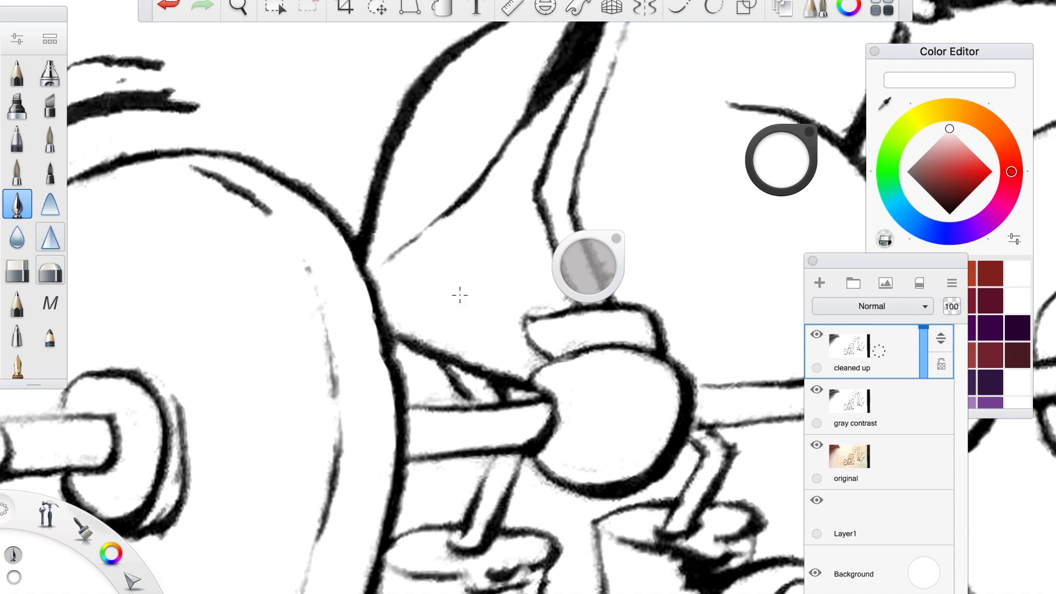
left_click_drag(403, 320, 568, 270)
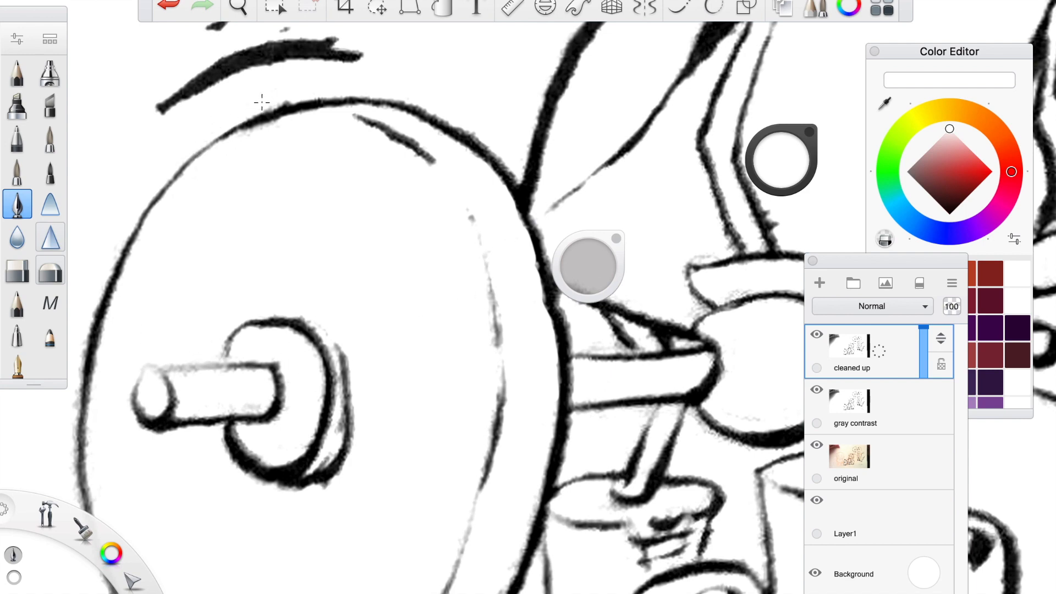
left_click_drag(403, 238, 377, 379)
left_click_drag(562, 282, 372, 307)
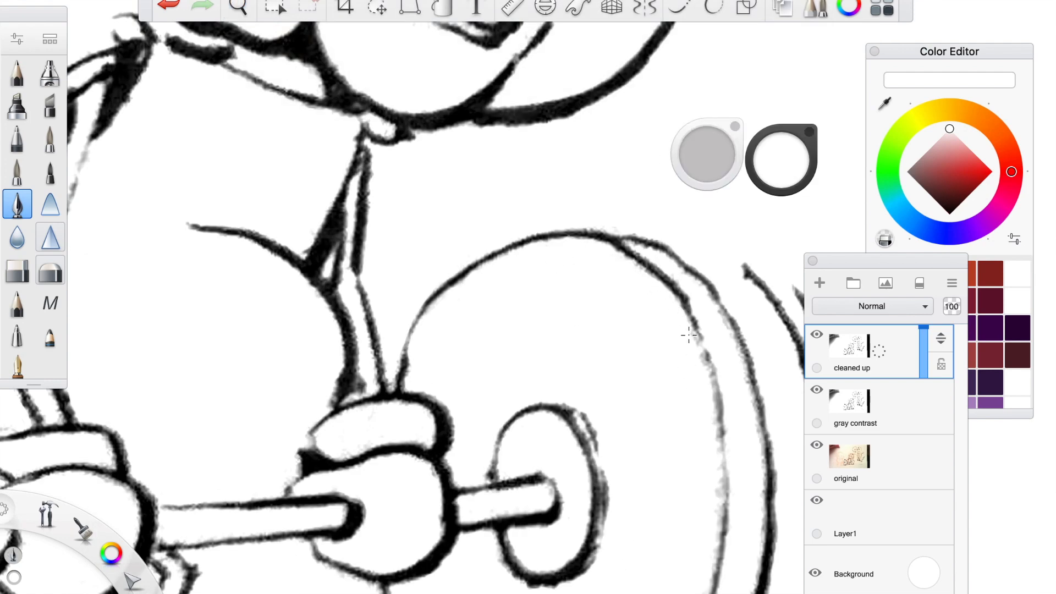
left_click_drag(314, 437, 353, 261)
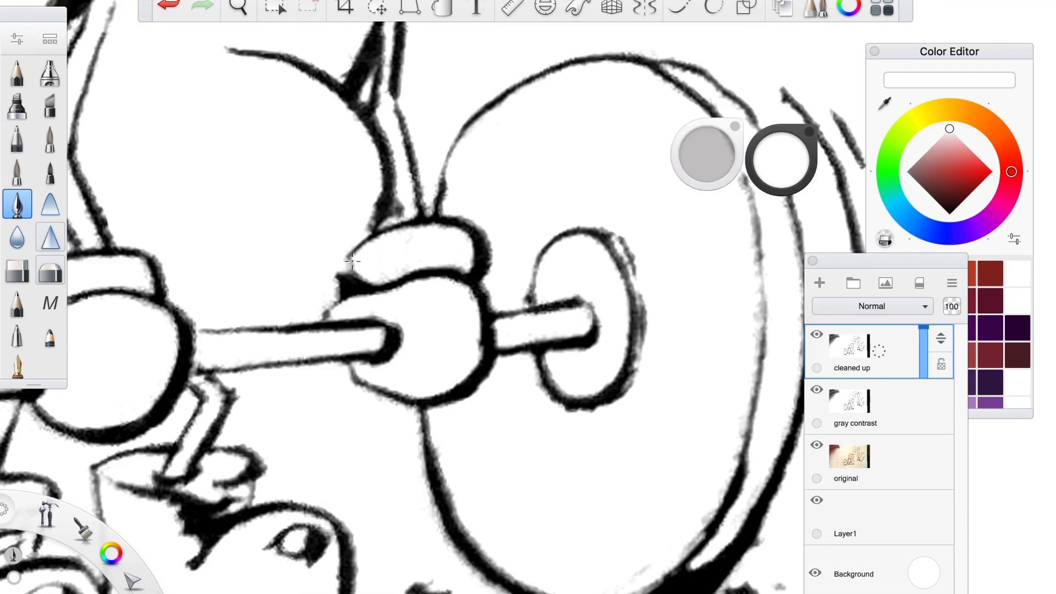
mouse_move(632, 267)
left_mouse_down()
mouse_move(634, 370)
mouse_move(615, 390)
mouse_move(557, 263)
left_mouse_up()
mouse_move(611, 432)
left_mouse_down()
mouse_move(660, 357)
mouse_move(663, 290)
left_mouse_up()
left_click_drag(676, 240, 676, 183)
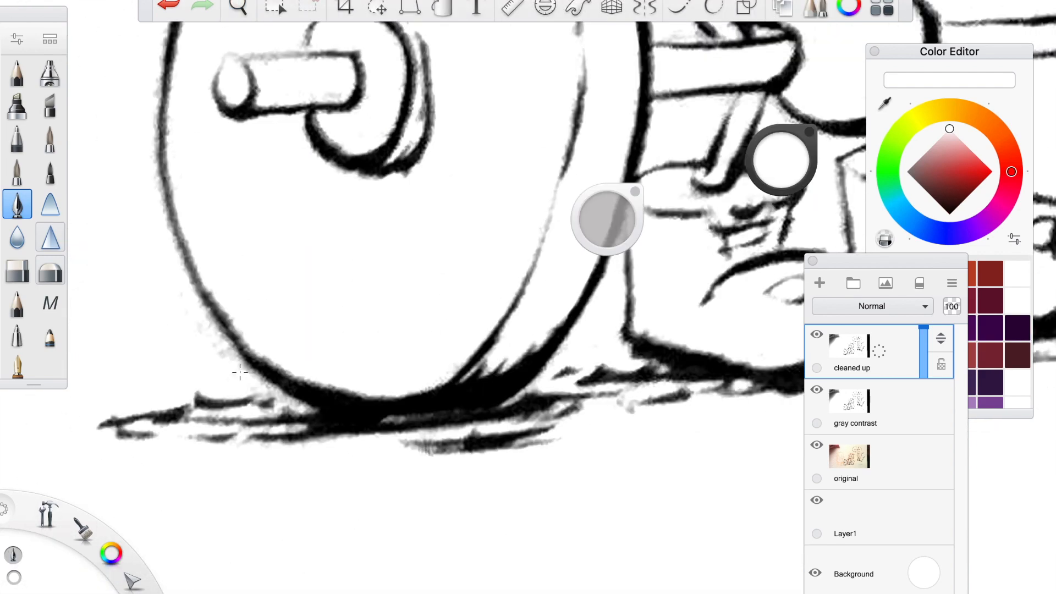
- Paint out the stray grey marks around the bottom of the left barbell plate and the neighbouring lines
left_click_drag(240, 373, 300, 404)
left_click_drag(410, 325, 396, 386)
left_click_drag(715, 171, 244, 383)
mouse_move(588, 33)
left_mouse_down()
mouse_move(460, 378)
mouse_move(554, 236)
mouse_move(514, 484)
left_mouse_up()
mouse_move(678, 221)
left_mouse_down()
mouse_move(737, 211)
mouse_move(493, 257)
left_mouse_up()
left_click_drag(569, 239, 640, 248)
left_click_drag(505, 462, 1012, 157)
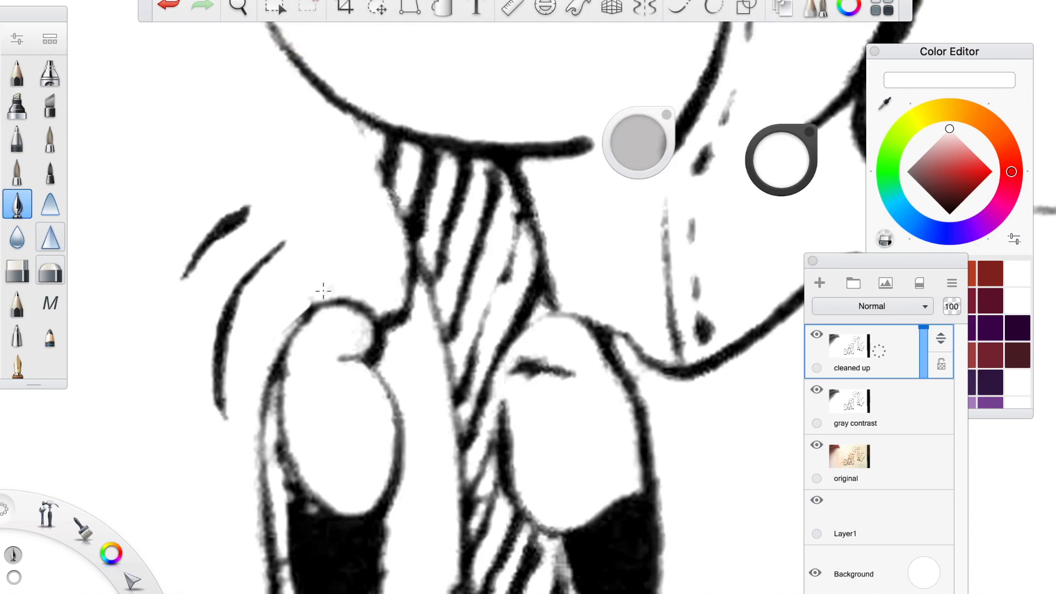
- Paint out the remaining grey marks around the hooded character's feet and tail tip in white
left_click_drag(323, 295, 334, 348)
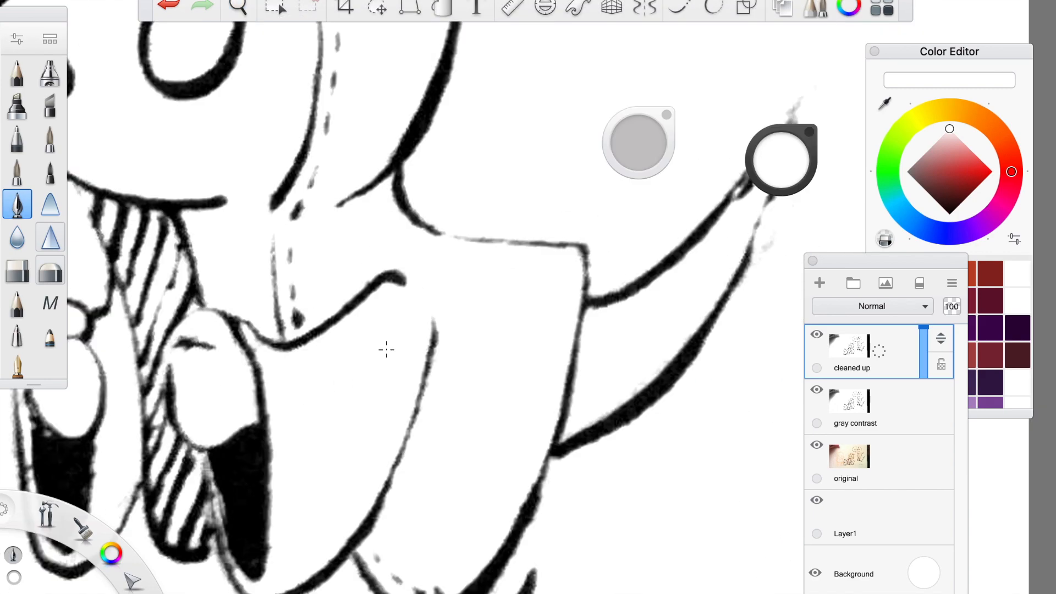
left_click_drag(667, 114, 773, 105)
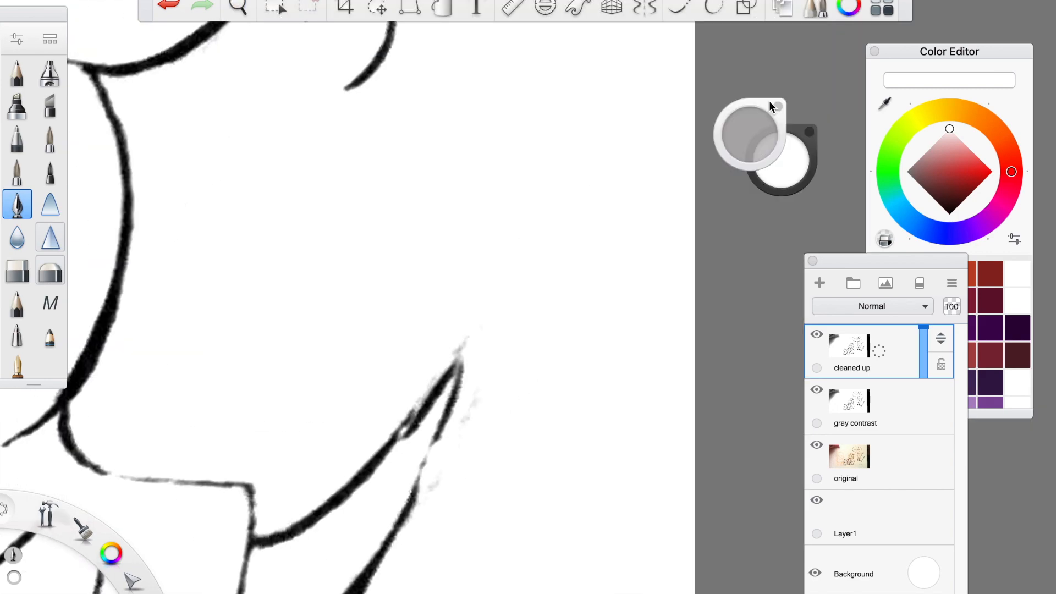
left_click_drag(467, 334, 458, 357)
left_click_drag(467, 416, 432, 489)
key("space")
mouse_move(360, 531)
left_mouse_down()
mouse_move(490, 411)
mouse_move(513, 332)
mouse_move(407, 373)
mouse_move(596, 405)
left_mouse_up()
scroll(596, 405, "down", 5)
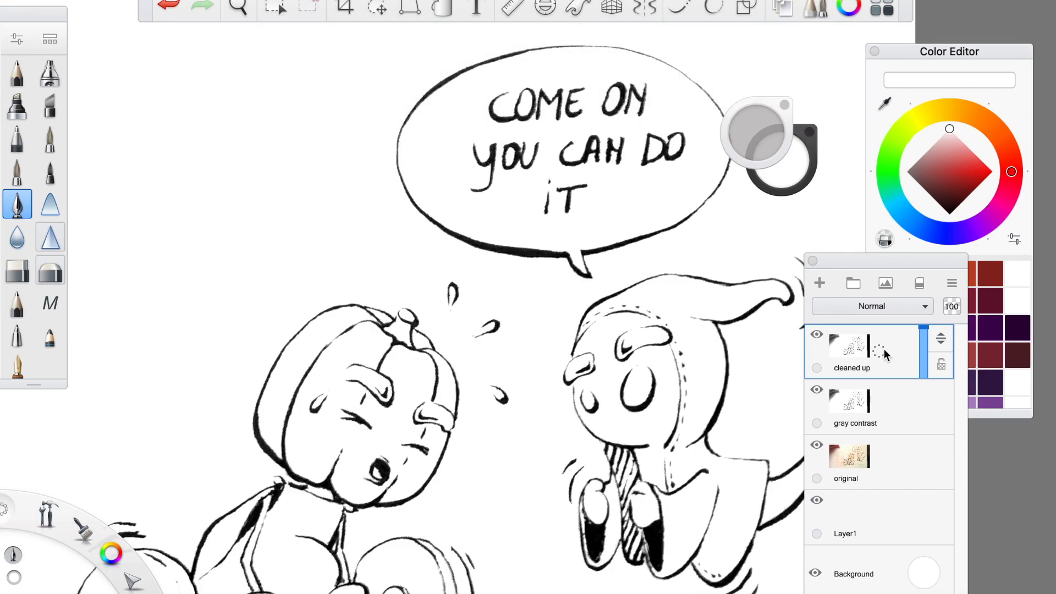
- Duplicate the cleaned up layer and name the copy "line art"
double_click(884, 353)
type("line art")
left_click(1008, 515)
- Select the white area around the characters with the Magic Wand at tolerance 189 and ready a large eraser
left_click(276, 9)
left_click(416, 233)
left_click_drag(603, 50, 602, 34)
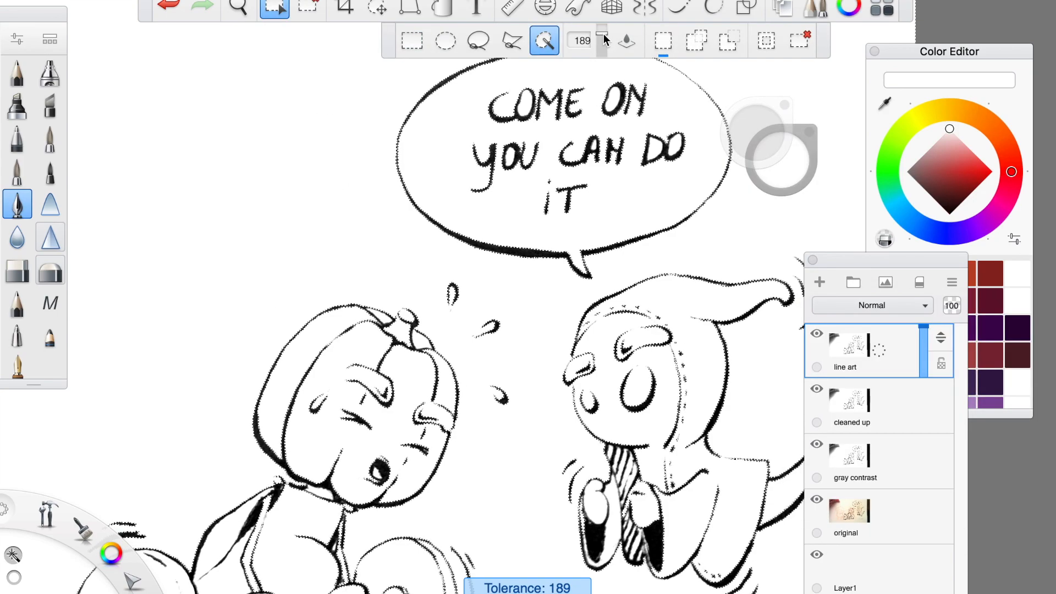
left_click(17, 271)
key("b")
left_click_drag(304, 284, 347, 284)
- Clear the view of the layer list and hide the cleaned up, gray contrast and original layers
left_click_drag(885, 260, 920, 154)
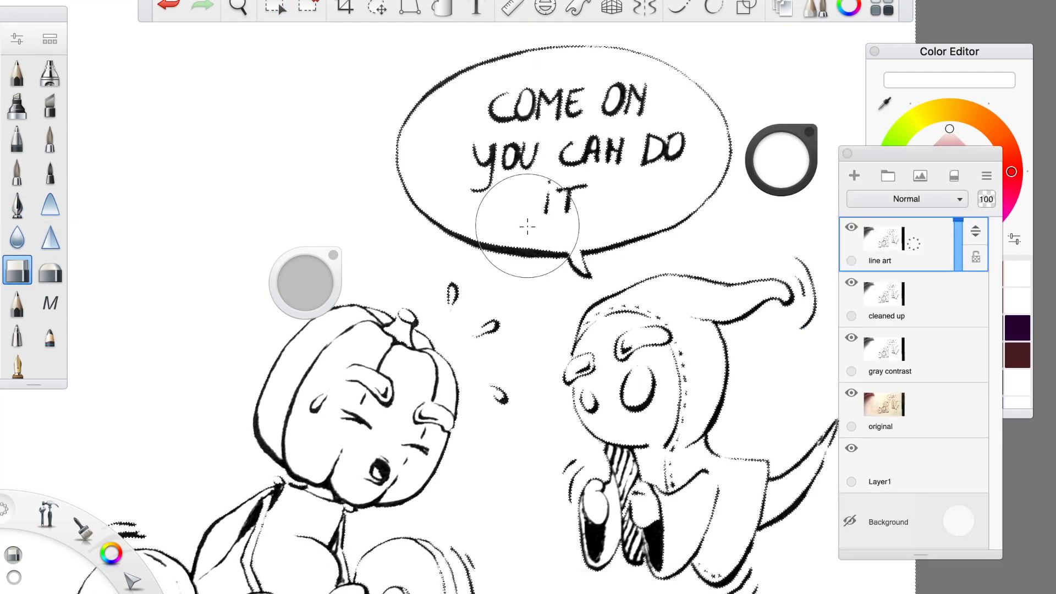
left_click_drag(331, 276, 323, 231)
left_click(907, 55)
left_click(851, 282)
left_click(852, 337)
left_click(851, 393)
- Erase the selected white background around the characters and speech bubble on the line art layer
left_click_drag(484, 126, 502, 251)
left_click_drag(324, 231, 823, 70)
mouse_move(512, 234)
left_mouse_down()
mouse_move(684, 180)
mouse_move(597, 352)
left_mouse_up()
key("space")
mouse_move(177, 142)
left_mouse_down()
mouse_move(188, 495)
mouse_move(792, 181)
left_mouse_up()
left_click_drag(550, 440, 603, 243)
left_click_drag(246, 393, 506, 401)
left_click_drag(709, 214, 589, 226)
- Set the background colour to blue, erase the leftover selected white, and clear the selection
left_click(964, 528)
left_click(990, 521)
mouse_move(437, 292)
left_mouse_down()
mouse_move(547, 262)
mouse_move(405, 370)
left_mouse_up()
key("super+d")
- Select four enclosed white areas of the line art with the Magic Wand, erase them, and clear the selection
key("w")
left_click(405, 370)
left_click(456, 407)
left_click(356, 418)
left_click(511, 474)
left_click(20, 271)
left_click_drag(423, 407, 500, 382)
key("super+d")
- Adjust the Magic Wand tolerance and clear two more enclosed white areas from the line art
key("w")
left_click_drag(603, 34, 604, 41)
left_click(552, 509)
left_click(489, 434)
key("super+d")
left_click(18, 271)
left_click_drag(795, 78, 535, 167)
- Readjust the Magic Wand tolerance, select three further white areas inside the drawing, and erase them
left_click_drag(570, 568, 581, 584)
scroll(561, 538, "down", 5)
scroll(528, 220, "up", 4)
left_click(275, 8)
left_click_drag(604, 41, 605, 29)
left_click(515, 319)
left_click(687, 328)
left_click(743, 318)
left_click(18, 273)
left_click_drag(795, 77, 1026, 111)
left_click_drag(321, 198, 737, 349)
- Select two other enclosed white areas of the line art with the Magic Wand and erase their fill
scroll(528, 308, "down", 4)
scroll(497, 313, "up", 5)
scroll(497, 313, "down", 3)
left_click(275, 8)
left_click(431, 116)
left_click(557, 180)
left_click(18, 271)
mouse_move(418, 121)
left_mouse_down()
mouse_move(237, 206)
mouse_move(391, 190)
mouse_move(435, 380)
left_mouse_up()
mouse_move(435, 418)
left_mouse_down()
mouse_move(644, 94)
mouse_move(648, 49)
left_mouse_up()
- Use the Magic Wand to select another three enclosed white areas and erase them from the line art layer
left_click(275, 8)
left_click(659, 124)
left_click(464, 561)
left_click(425, 152)
left_click(18, 271)
mouse_move(660, 116)
left_mouse_down()
mouse_move(368, 412)
mouse_move(476, 242)
left_mouse_up()
left_click_drag(495, 407, 599, 451)
- Select the white face and rim of the left barbell plate using an additive, tolerance-adjusted Magic Wand selection, and erase them
left_click(274, 8)
left_click(242, 220)
left_click(701, 41)
left_click(382, 319)
left_click(377, 368)
left_click(372, 489)
key("super+d")
left_click(259, 242)
left_click_drag(607, 33, 609, 46)
left_click_drag(322, 358, 384, 354)
left_click(18, 271)
mouse_move(286, 159)
left_mouse_down()
mouse_move(295, 377)
mouse_move(341, 264)
left_mouse_up()
- Select the white end of the barbell bar with a tolerance-adjusted Magic Wand, erase its fill, and deselect
left_click(275, 6)
left_click(177, 330)
left_click_drag(608, 44, 608, 28)
left_click(17, 271)
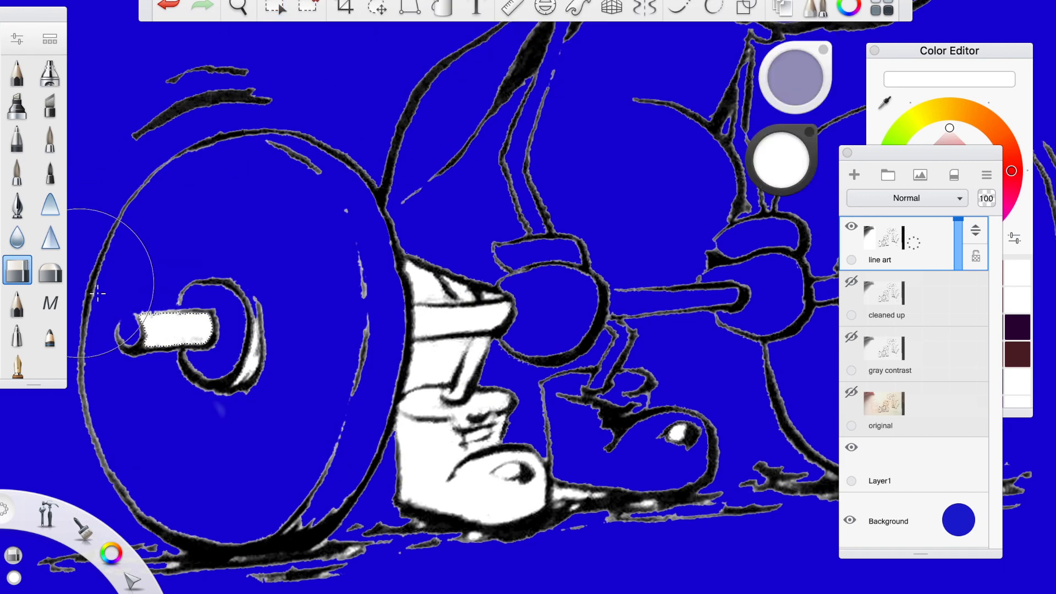
left_click_drag(121, 314, 204, 322)
left_click(307, 8)
- Select white areas of the leg, boot and barbell hub with a tolerance-adjusted Magic Wand and erase them
left_click(274, 8)
left_click_drag(608, 41, 608, 35)
left_click(471, 374)
left_click(17, 271)
left_click_drag(256, 330, 245, 379)
mouse_move(440, 286)
left_mouse_down()
mouse_move(438, 357)
mouse_move(484, 489)
left_mouse_up()
- Clear the remaining white from the trouser cuff and boot highlights using a fresh selection and the eraser
left_click(306, 8)
left_click(274, 8)
left_click(26, 270)
left_click_drag(424, 322, 506, 316)
mouse_move(676, 435)
left_mouse_down()
mouse_move(415, 471)
mouse_move(379, 286)
left_mouse_up()
key("space")
left_click_drag(379, 429, 407, 314)
- Duplicate the line art layer and rename the copy "clean line art"
left_click_drag(885, 242, 825, 242)
left_click_drag(886, 242, 756, 429)
type("clean line art")
key("Return")
left_click(306, 12)
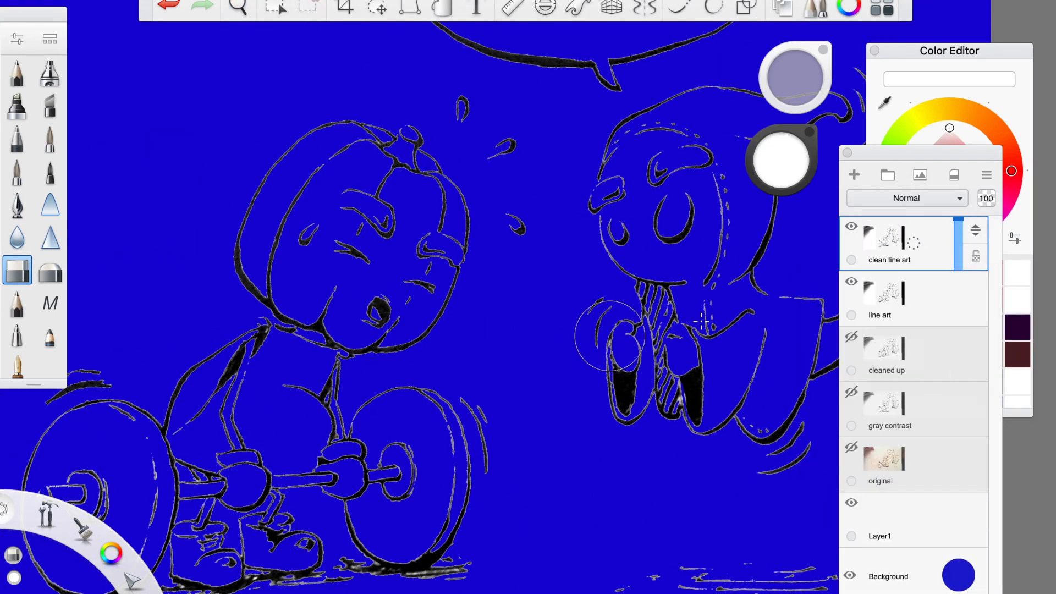
- Paint the speech bubble outline and its lettering solid black with the inking pen, keeping the layer's transparency locked
left_click(20, 211)
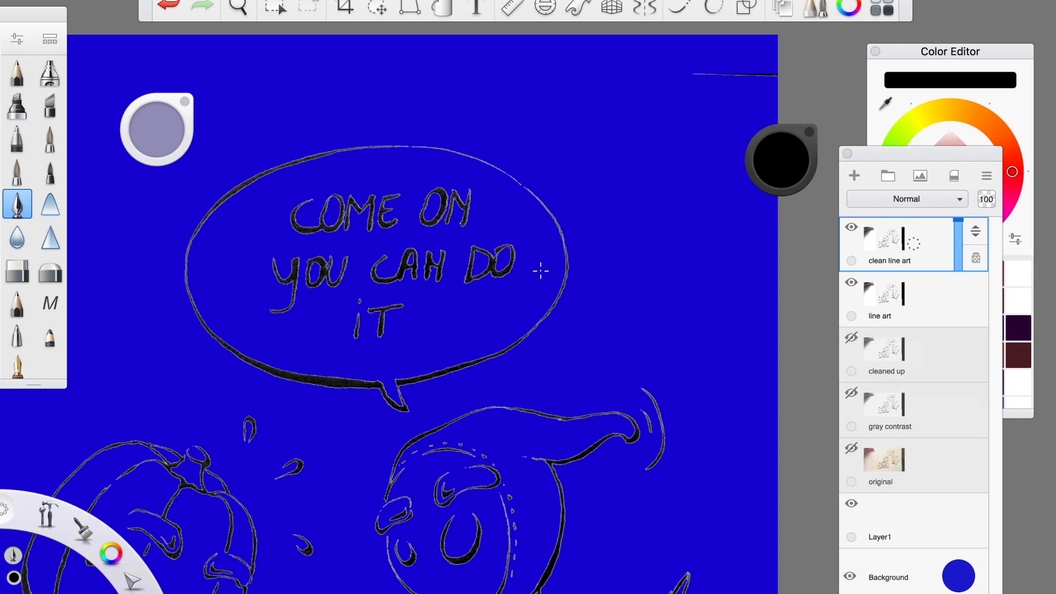
left_click_drag(448, 371, 456, 152)
left_click_drag(310, 200, 468, 223)
left_click_drag(500, 255, 275, 311)
- Paint the pumpkin-headed lifter, sweat drops and barbell lines solid black over the transparency-locked line art
key("space")
mouse_move(352, 264)
left_mouse_down()
mouse_move(604, 132)
mouse_move(571, 58)
left_mouse_up()
mouse_move(355, 236)
left_mouse_down()
mouse_move(467, 371)
mouse_move(352, 469)
mouse_move(541, 206)
left_mouse_up()
key("space")
left_click_drag(437, 199, 340, 304)
left_click_drag(451, 355, 509, 349)
mouse_move(286, 272)
left_mouse_down()
mouse_move(207, 412)
mouse_move(247, 468)
left_mouse_up()
left_click_drag(517, 437, 643, 440)
left_click_drag(349, 352, 323, 446)
key("space")
left_click_drag(660, 352, 329, 351)
key("space")
- Paint the hooded ghost's outline, face, hands and tail solid black over the transparency-locked line art
left_click_drag(488, 286, 424, 439)
left_click_drag(379, 202, 629, 135)
left_click_drag(461, 173, 490, 190)
left_click_drag(424, 149, 500, 224)
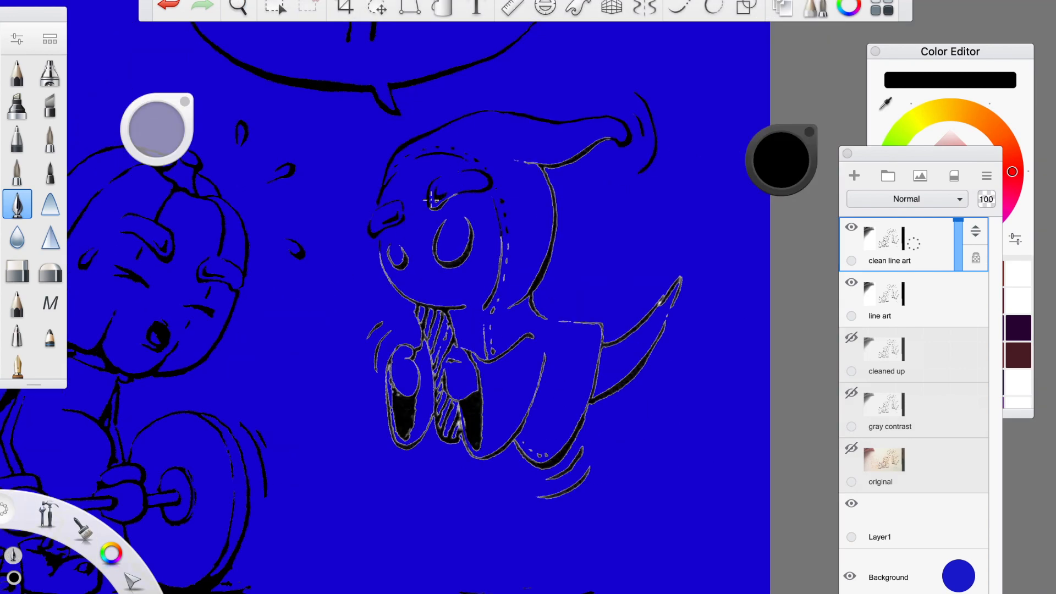
left_click_drag(545, 354, 478, 457)
left_click_drag(387, 364, 407, 449)
left_click_drag(605, 345, 681, 277)
key("space")
left_click_drag(528, 332, 495, 165)
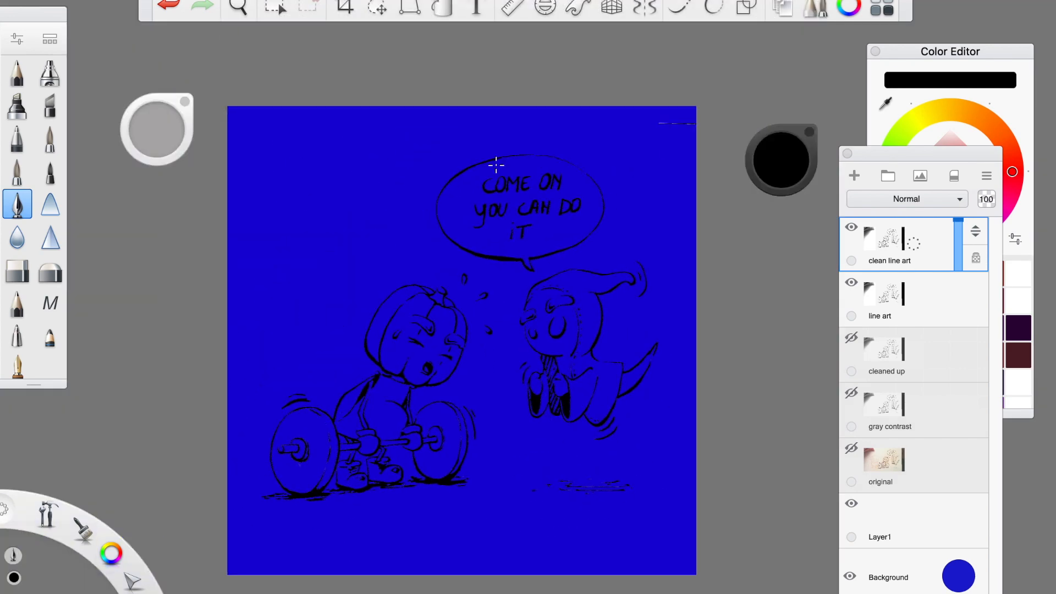
- Unlock the clean line art layer's transparency, erase the stray line near the canvas's upper-right corner, and hide the line art layer
left_click(17, 270)
left_click(976, 257)
left_click(851, 282)
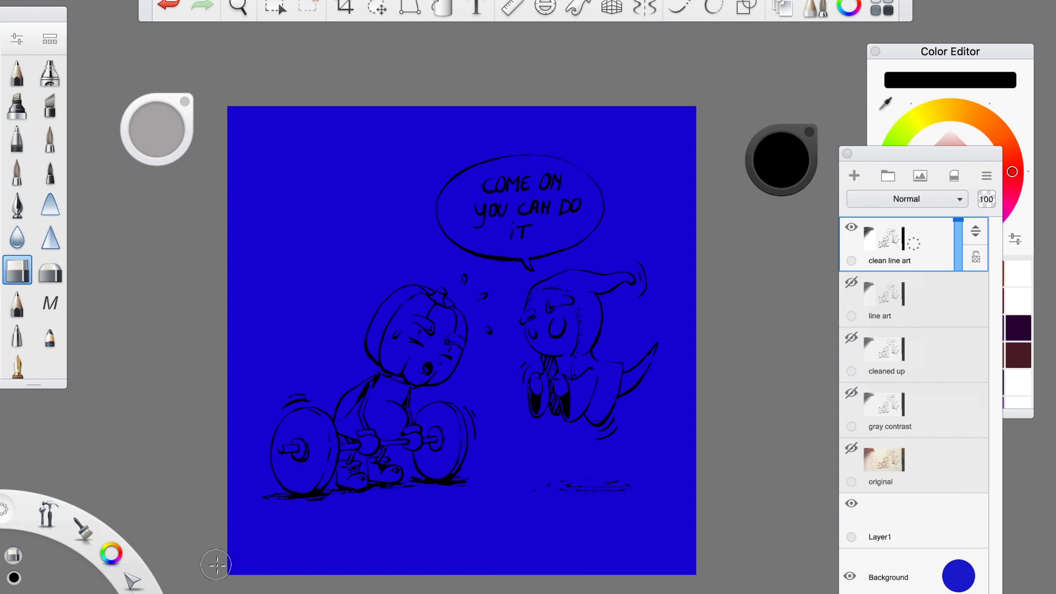
- Change the background colour to white
left_click(959, 576)
left_click(959, 523)
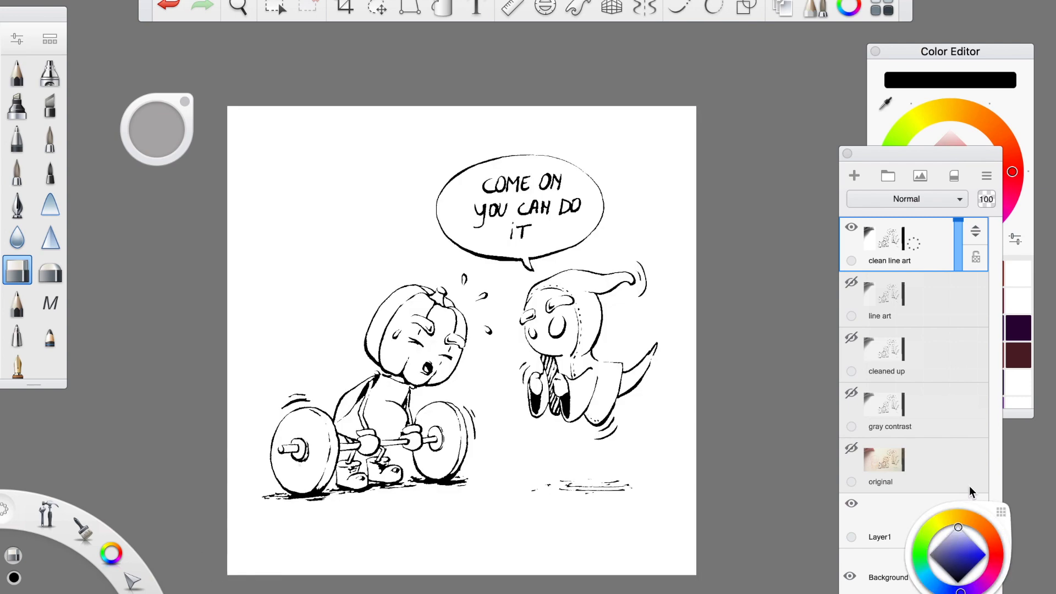